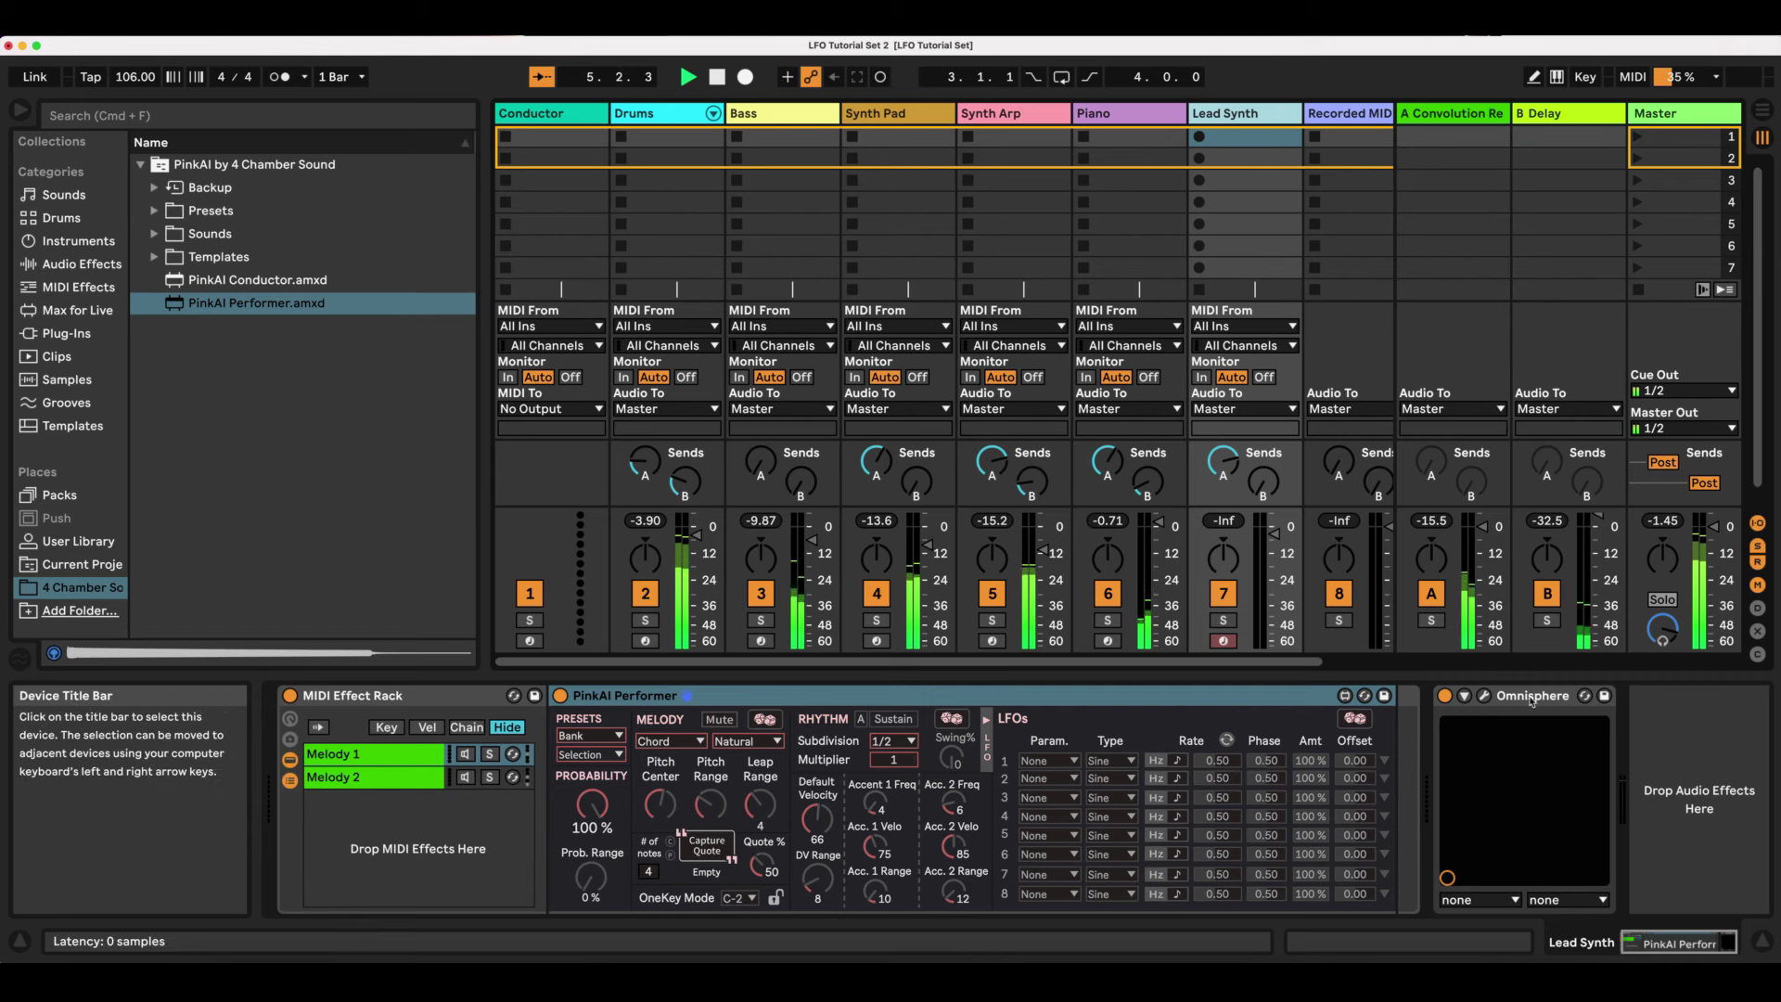
- Activate the Melody 1 chain in the Lead Synth track's MIDI Effect Rack
click(1484, 698)
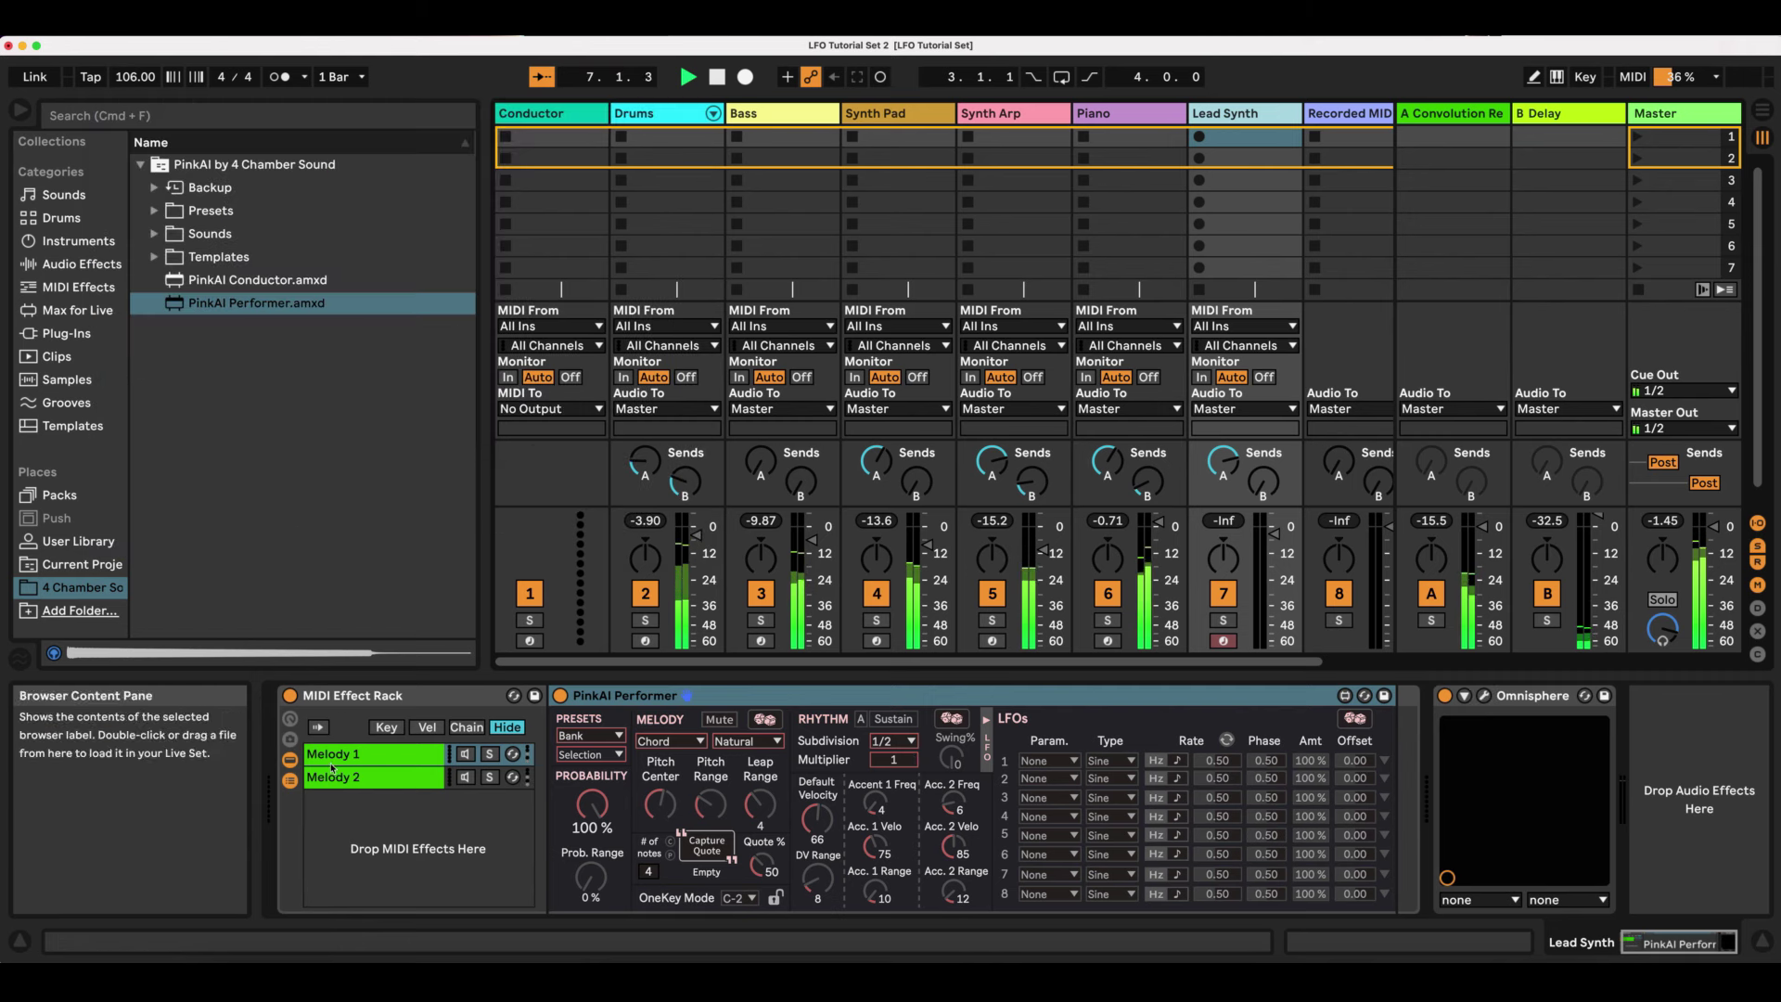
click(105, 102)
click(466, 755)
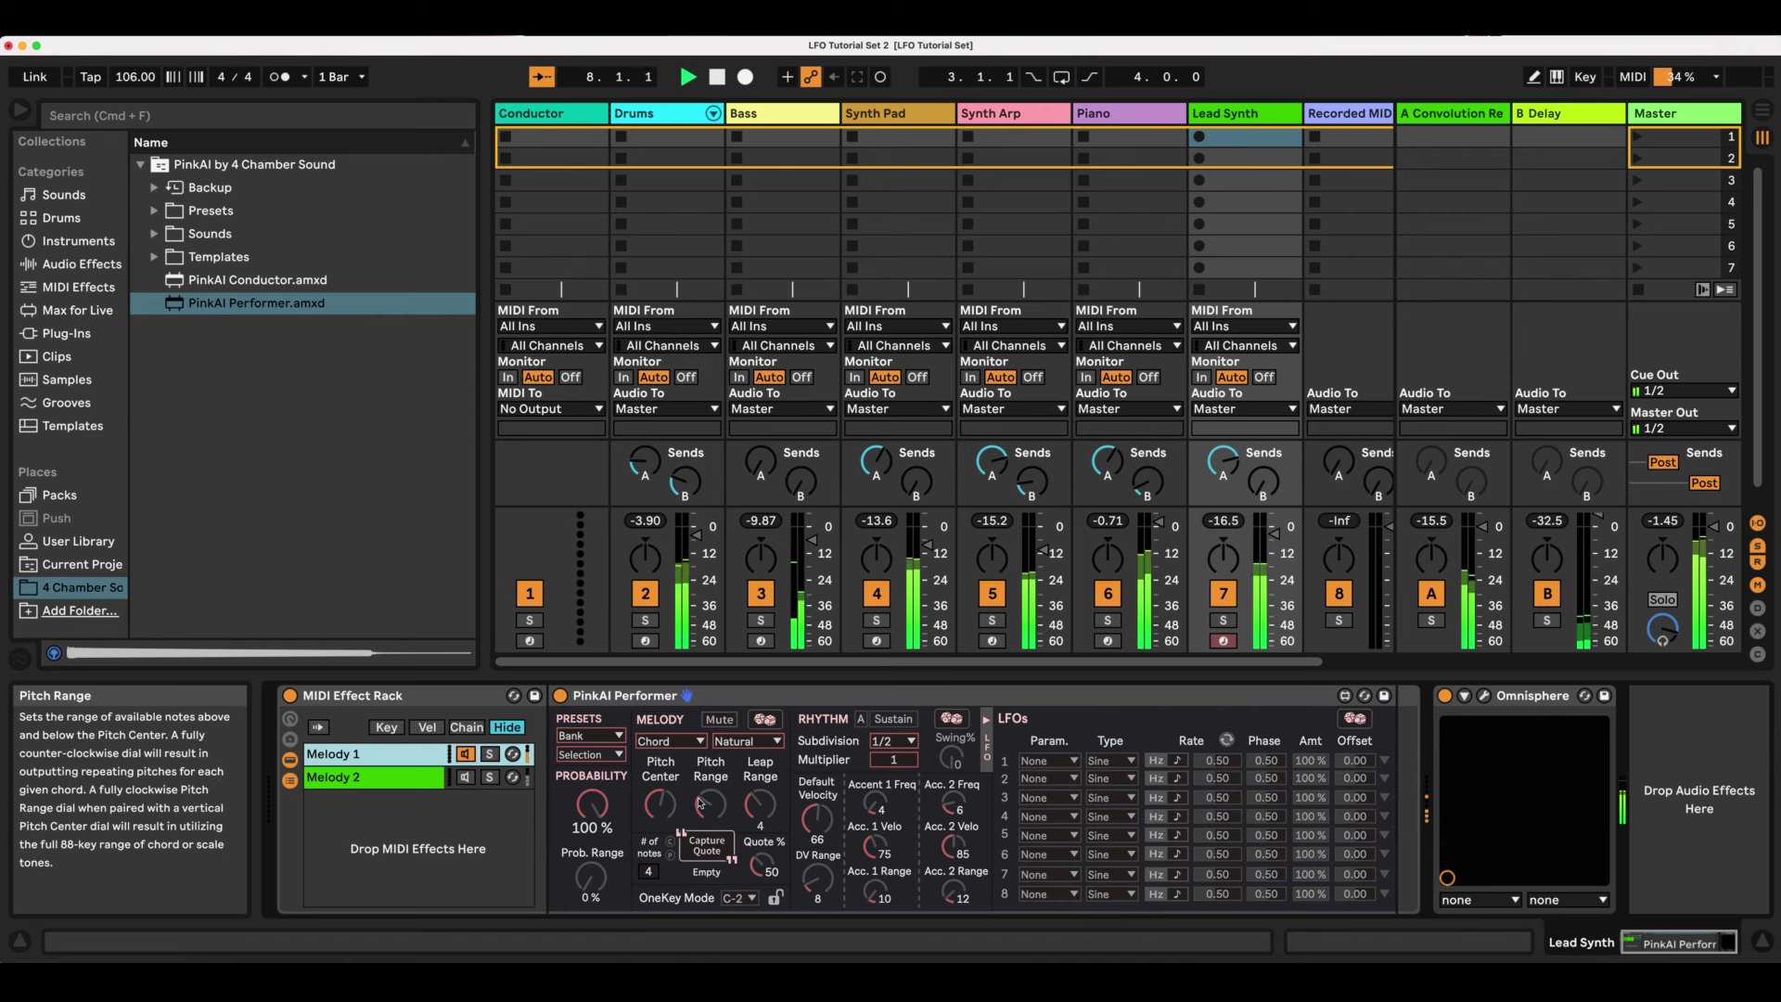
- Assign LFO 1 of PinkAI Performer to the Subdiv parameter and set its waveform type to Rect
click(1047, 762)
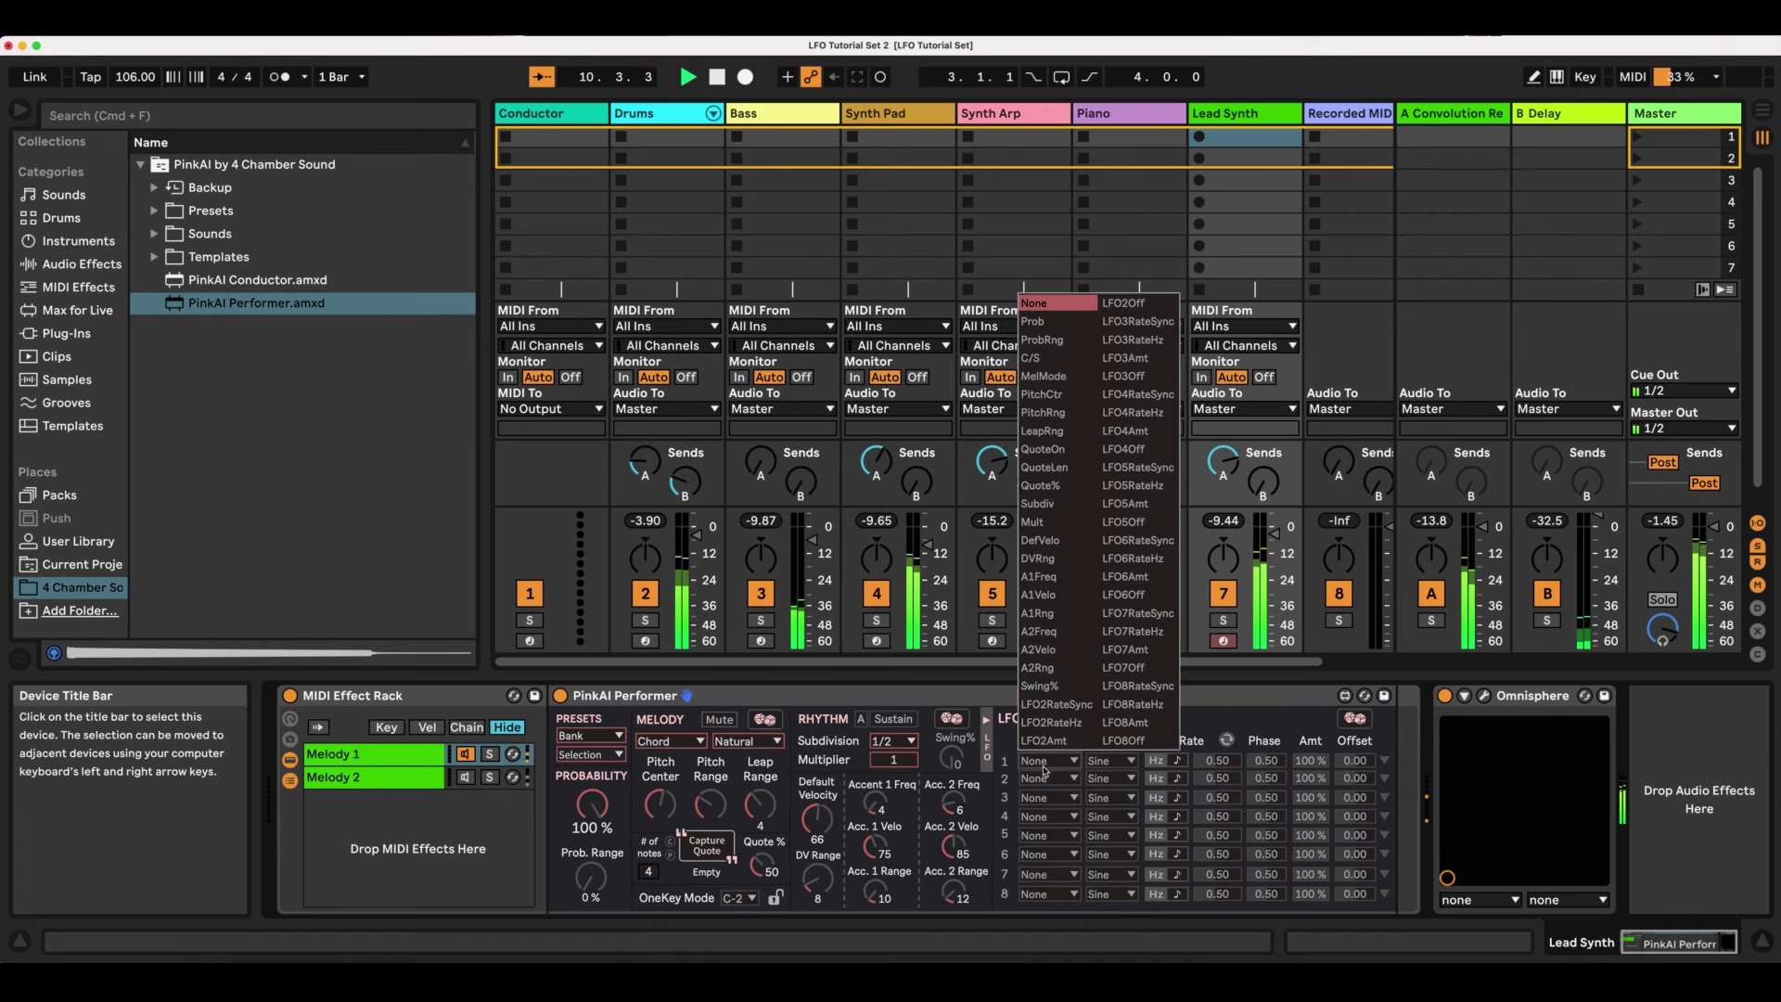
click(1065, 506)
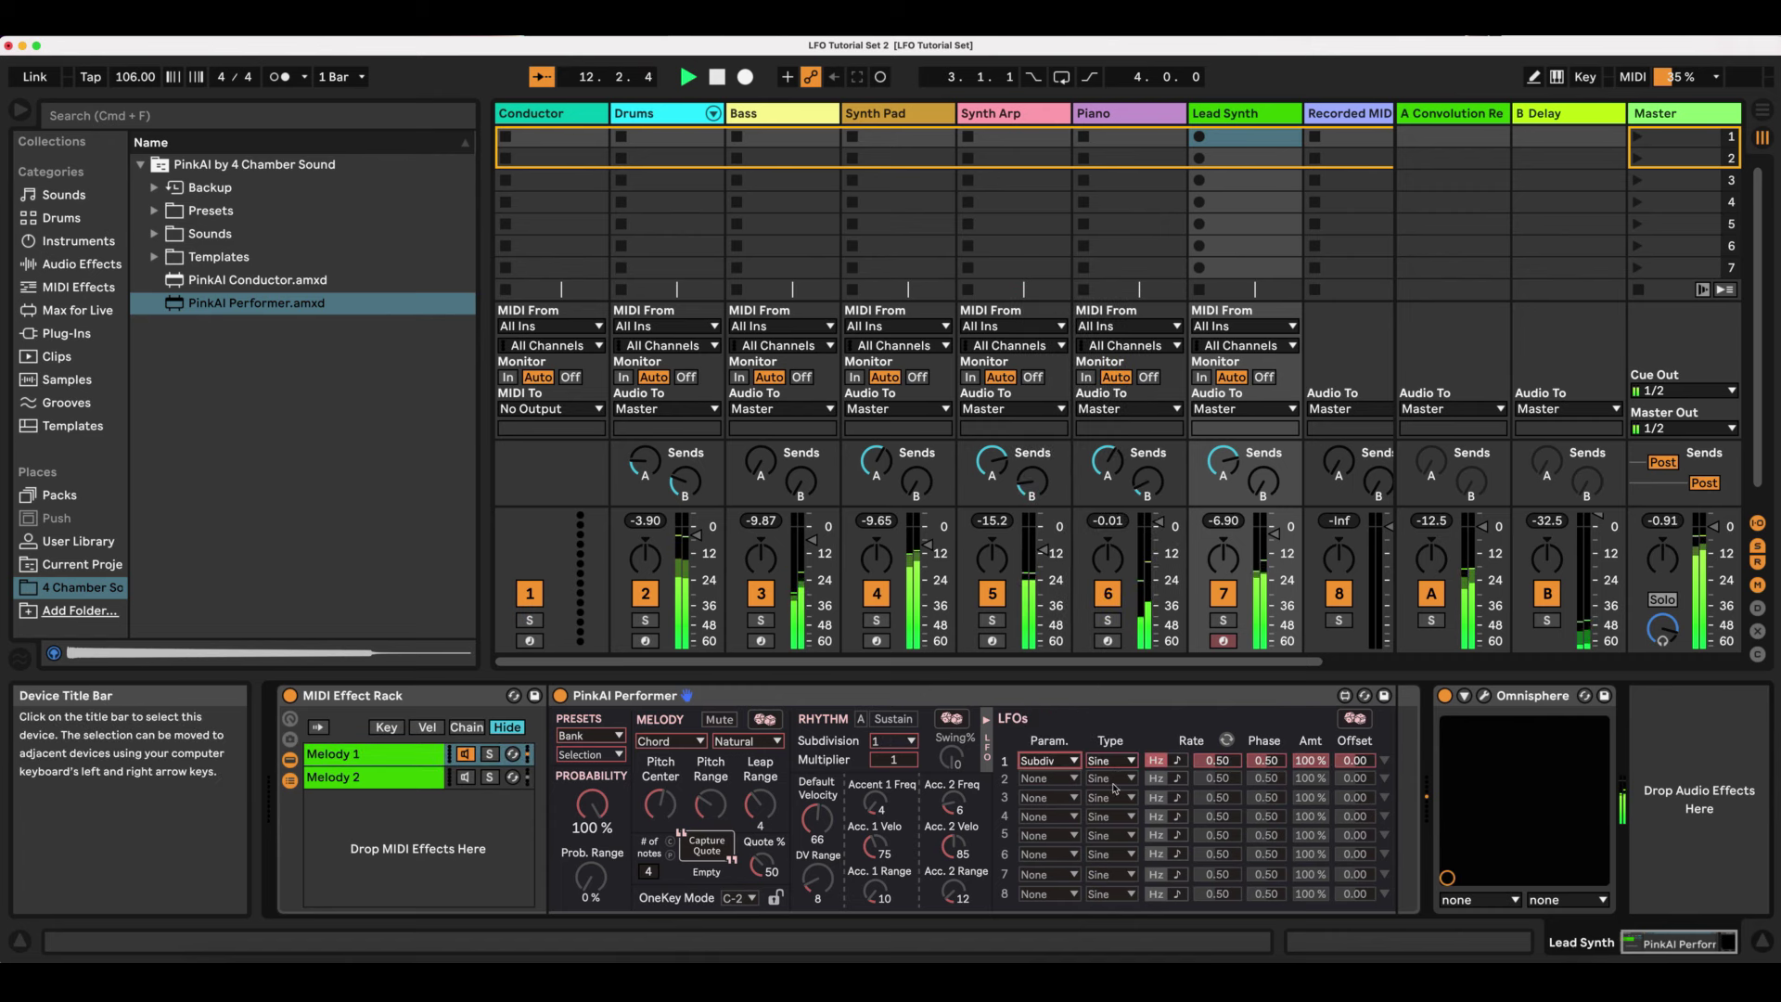
click(1111, 761)
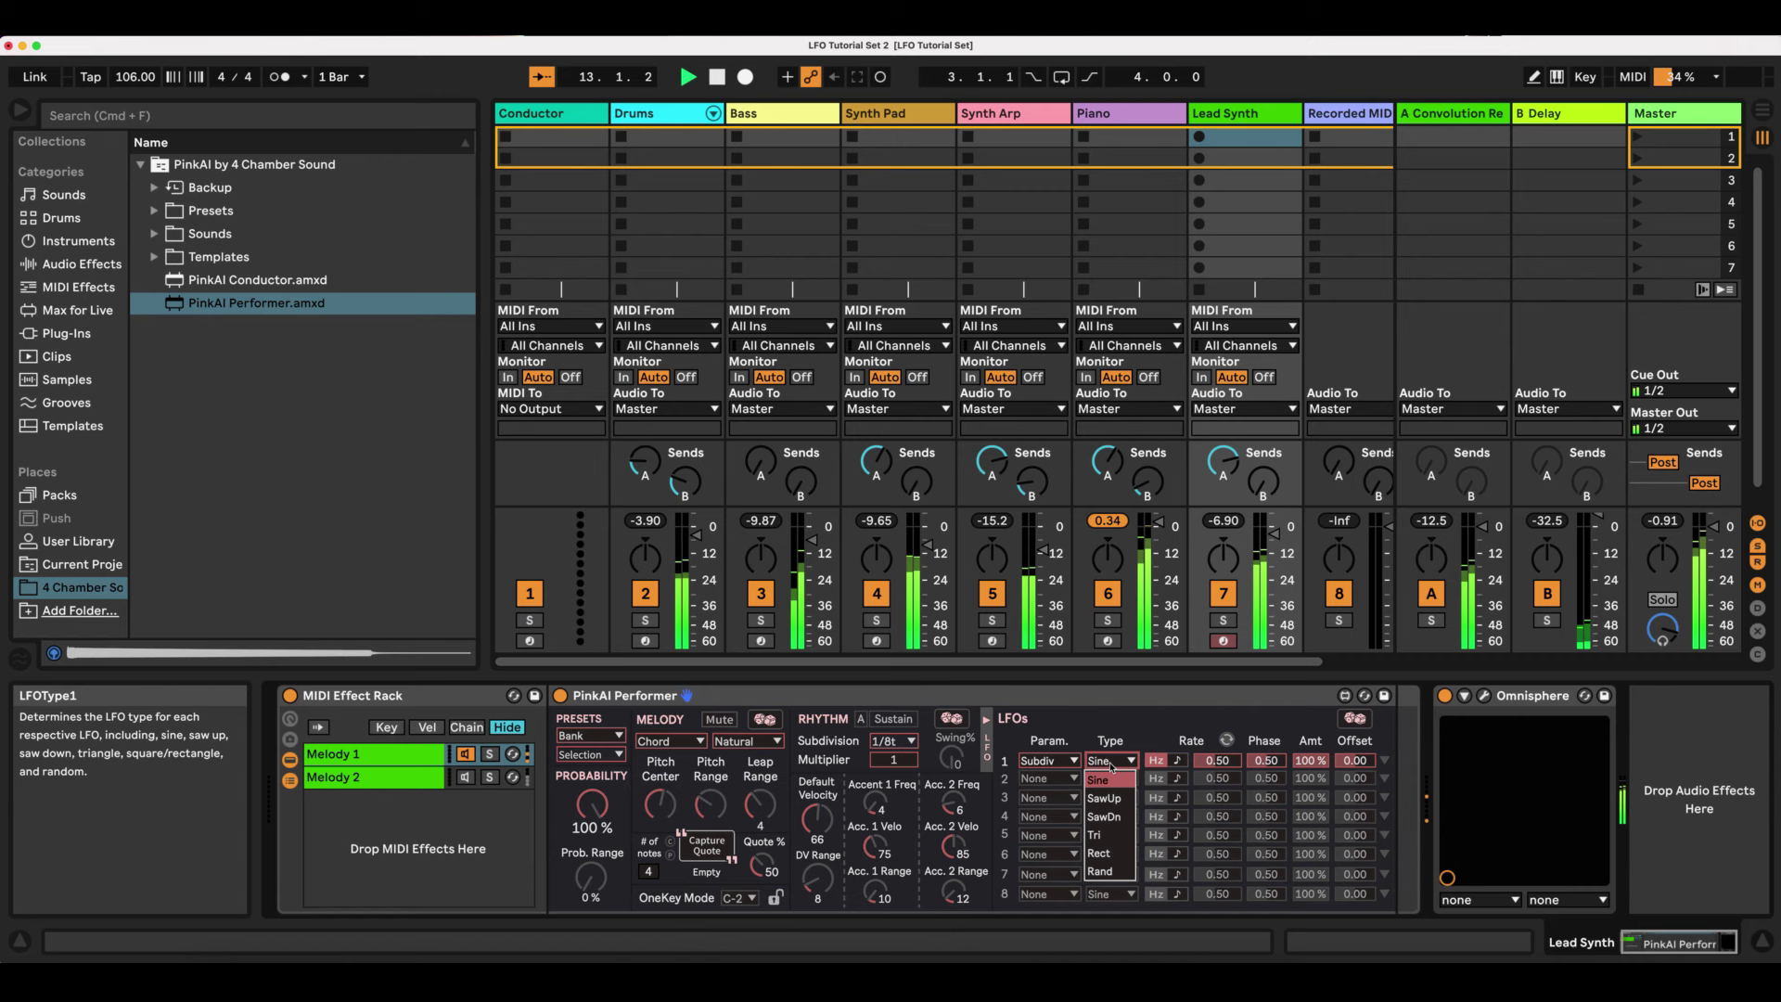
click(1104, 853)
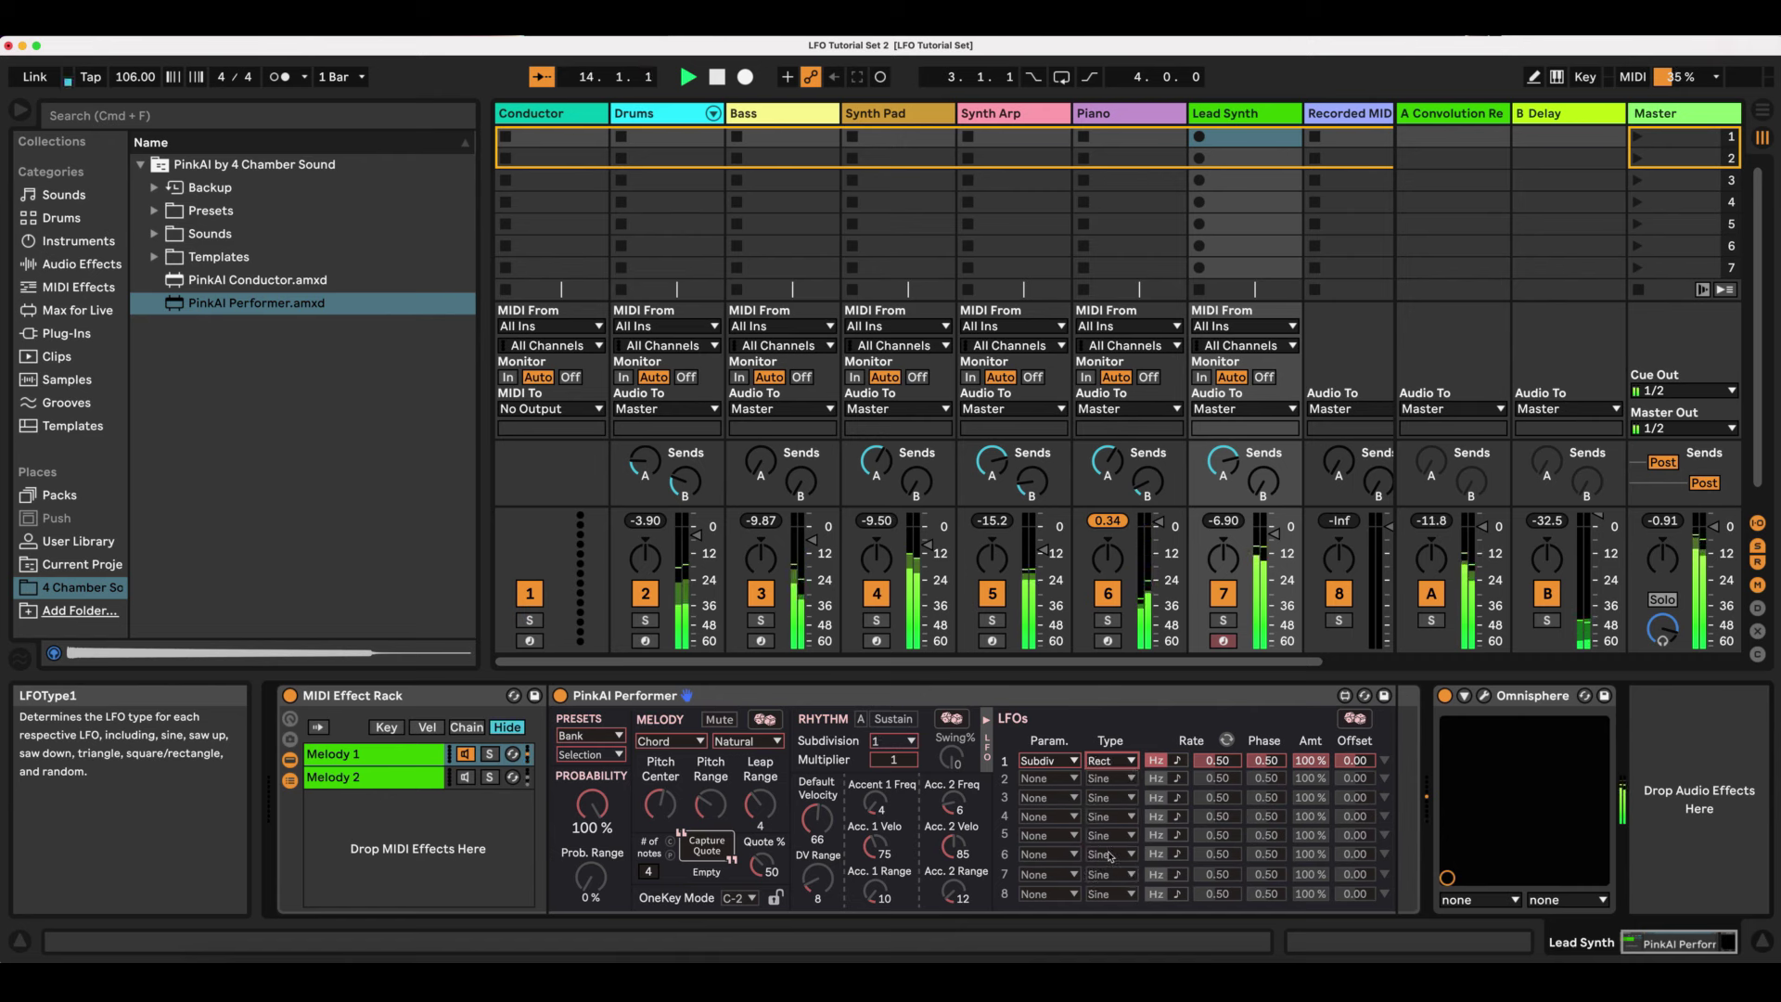
- Sync LFO 1 to tempo at rate 1, with its amount at 24% and offset at 0.49
click(1161, 761)
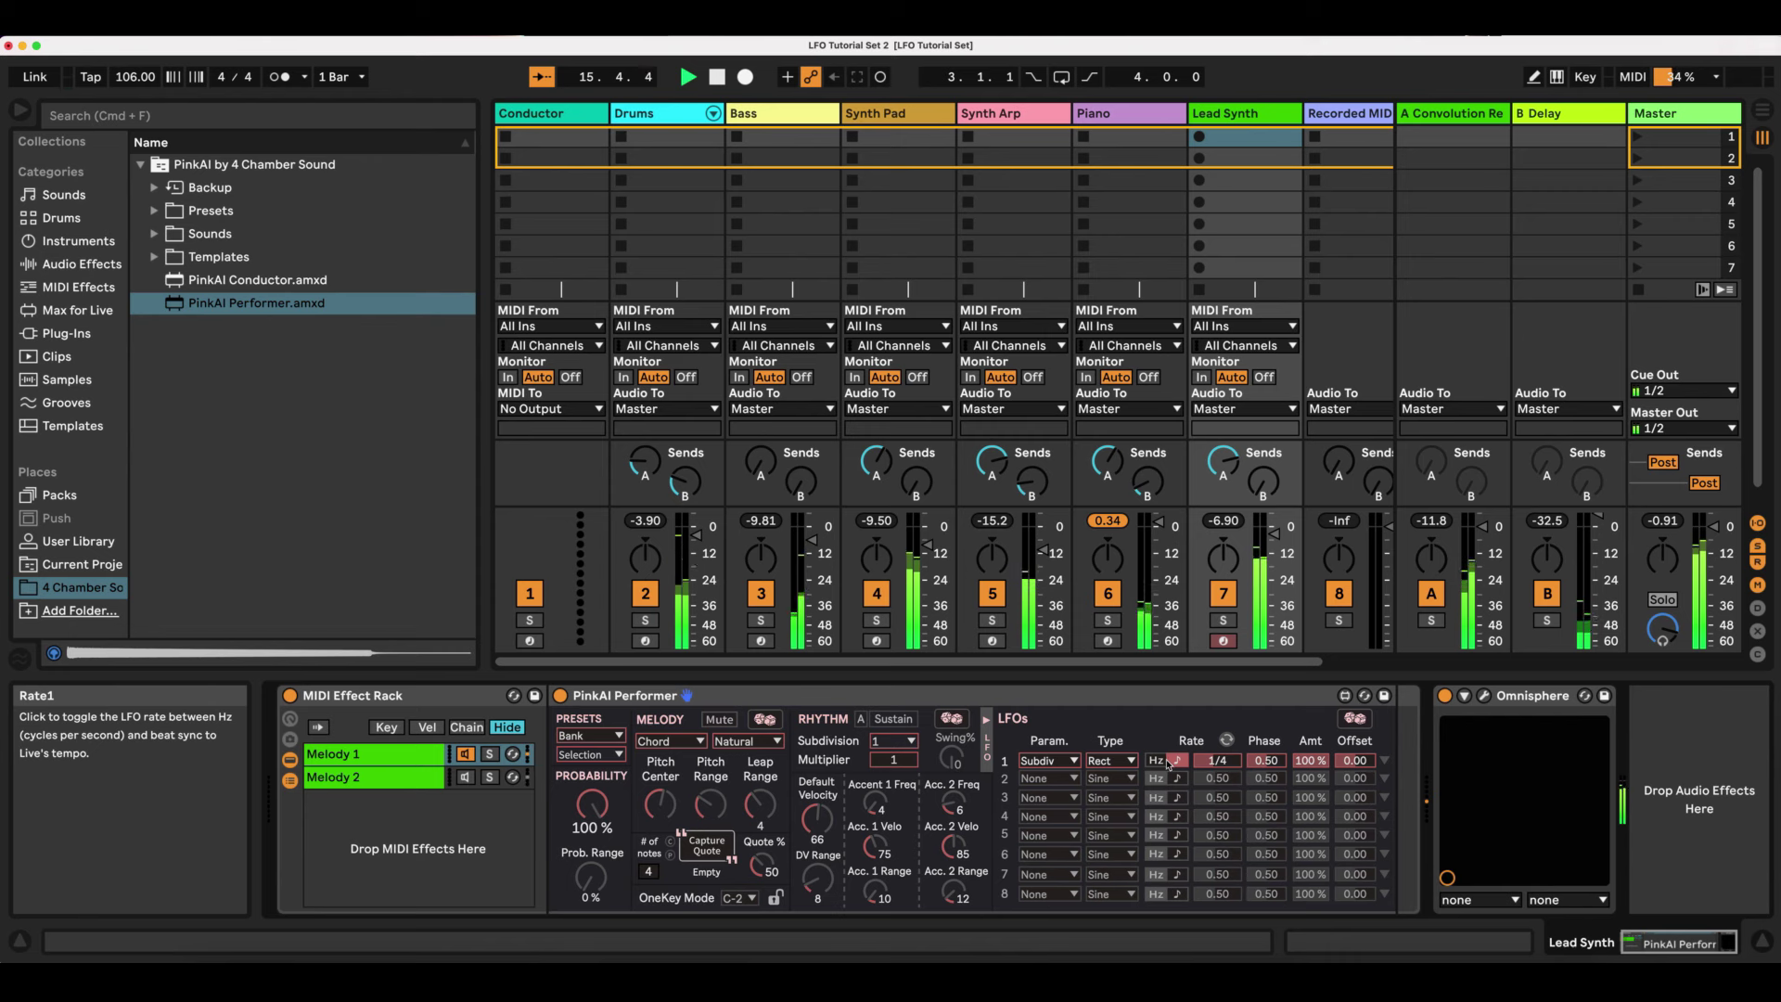
click(1220, 762)
drag(1221, 762, 1310, 797)
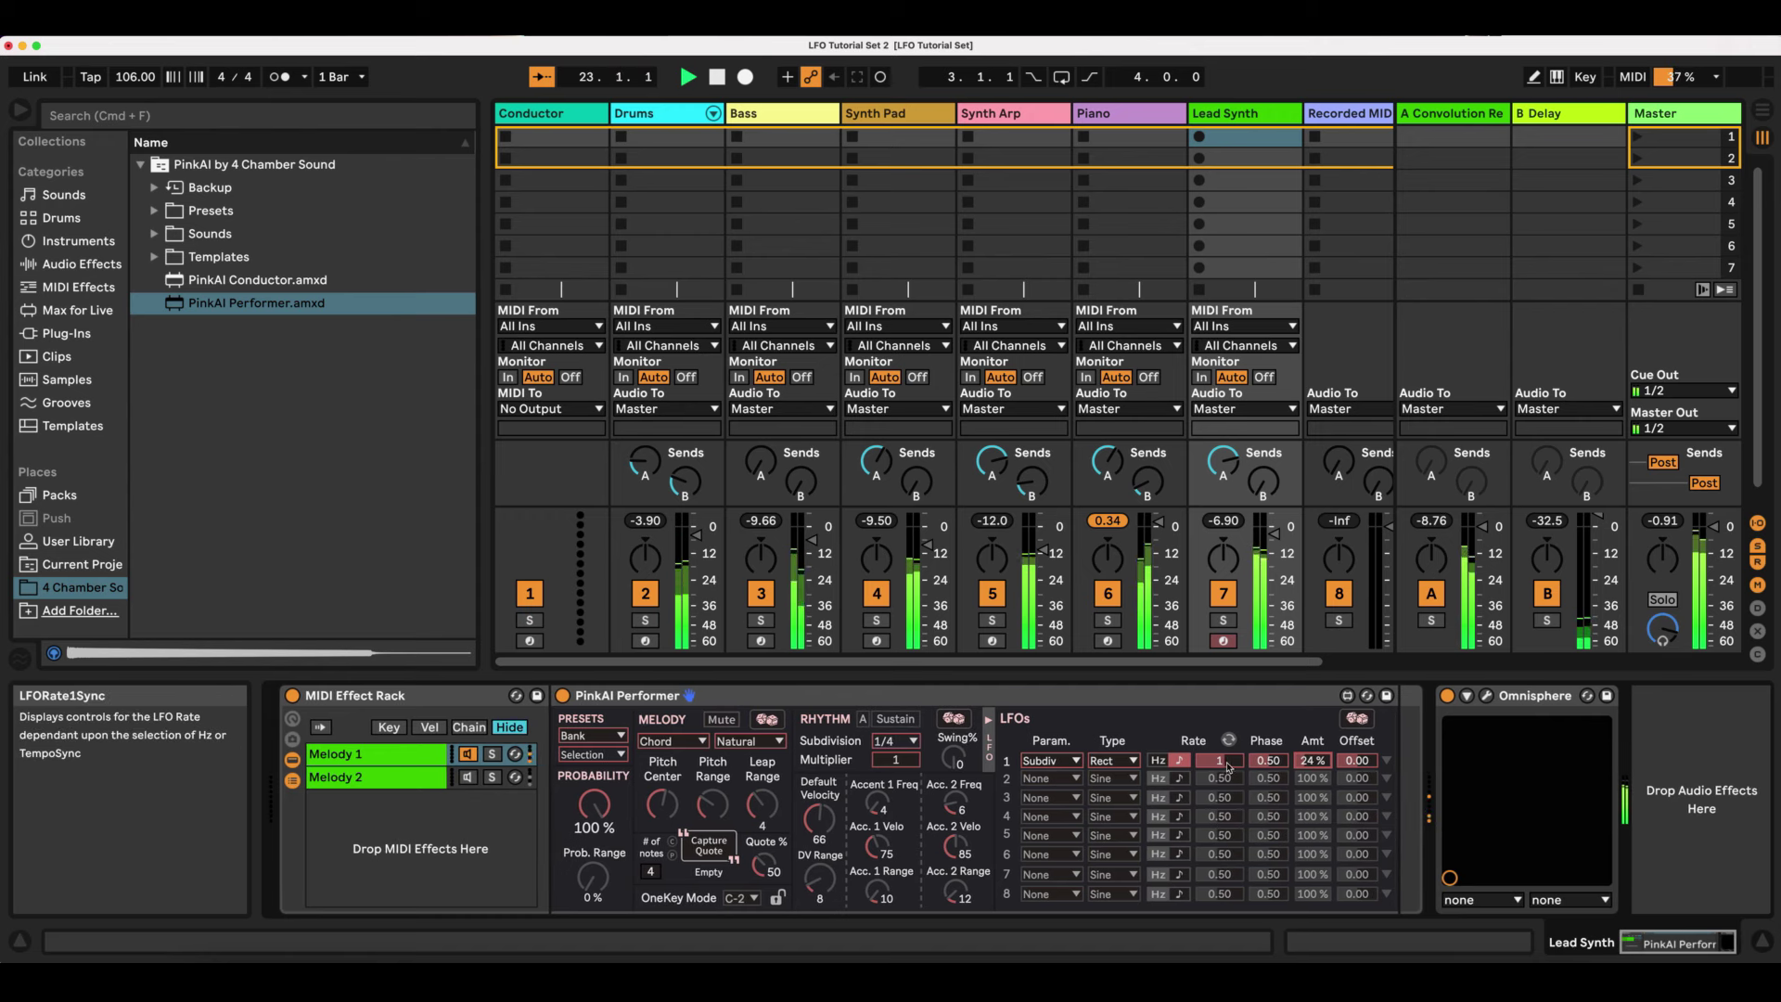
click(1350, 765)
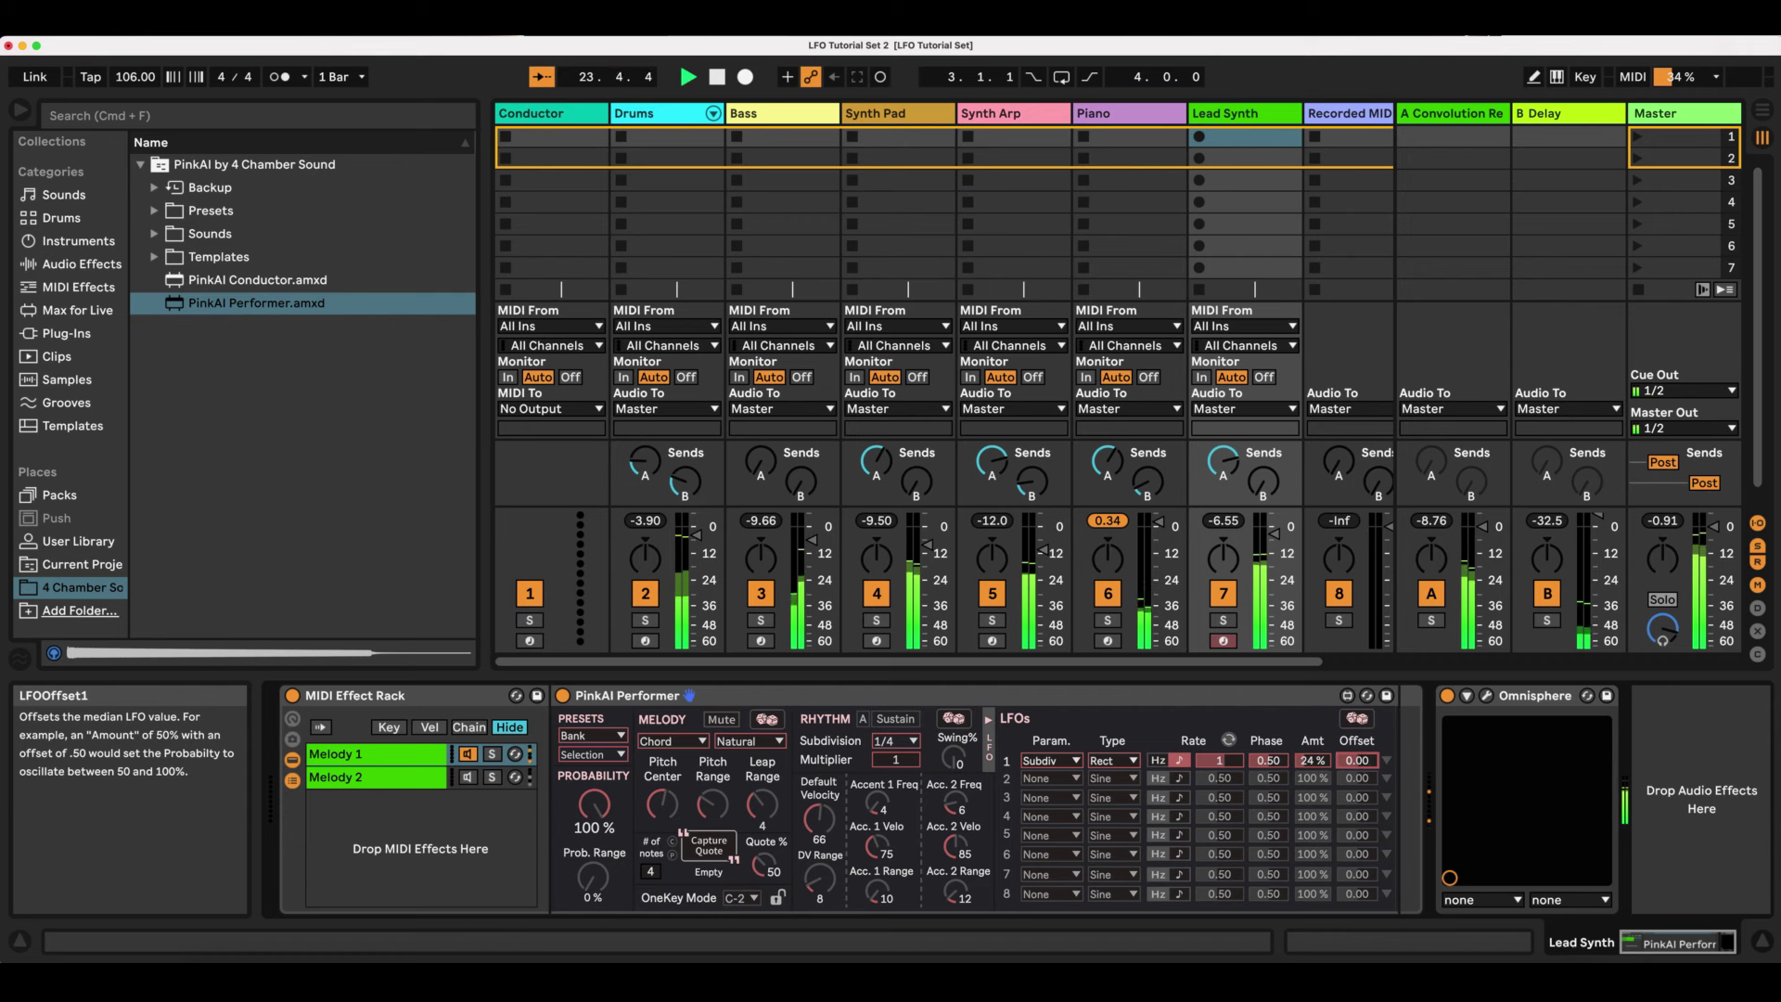
drag(1350, 765, 1350, 756)
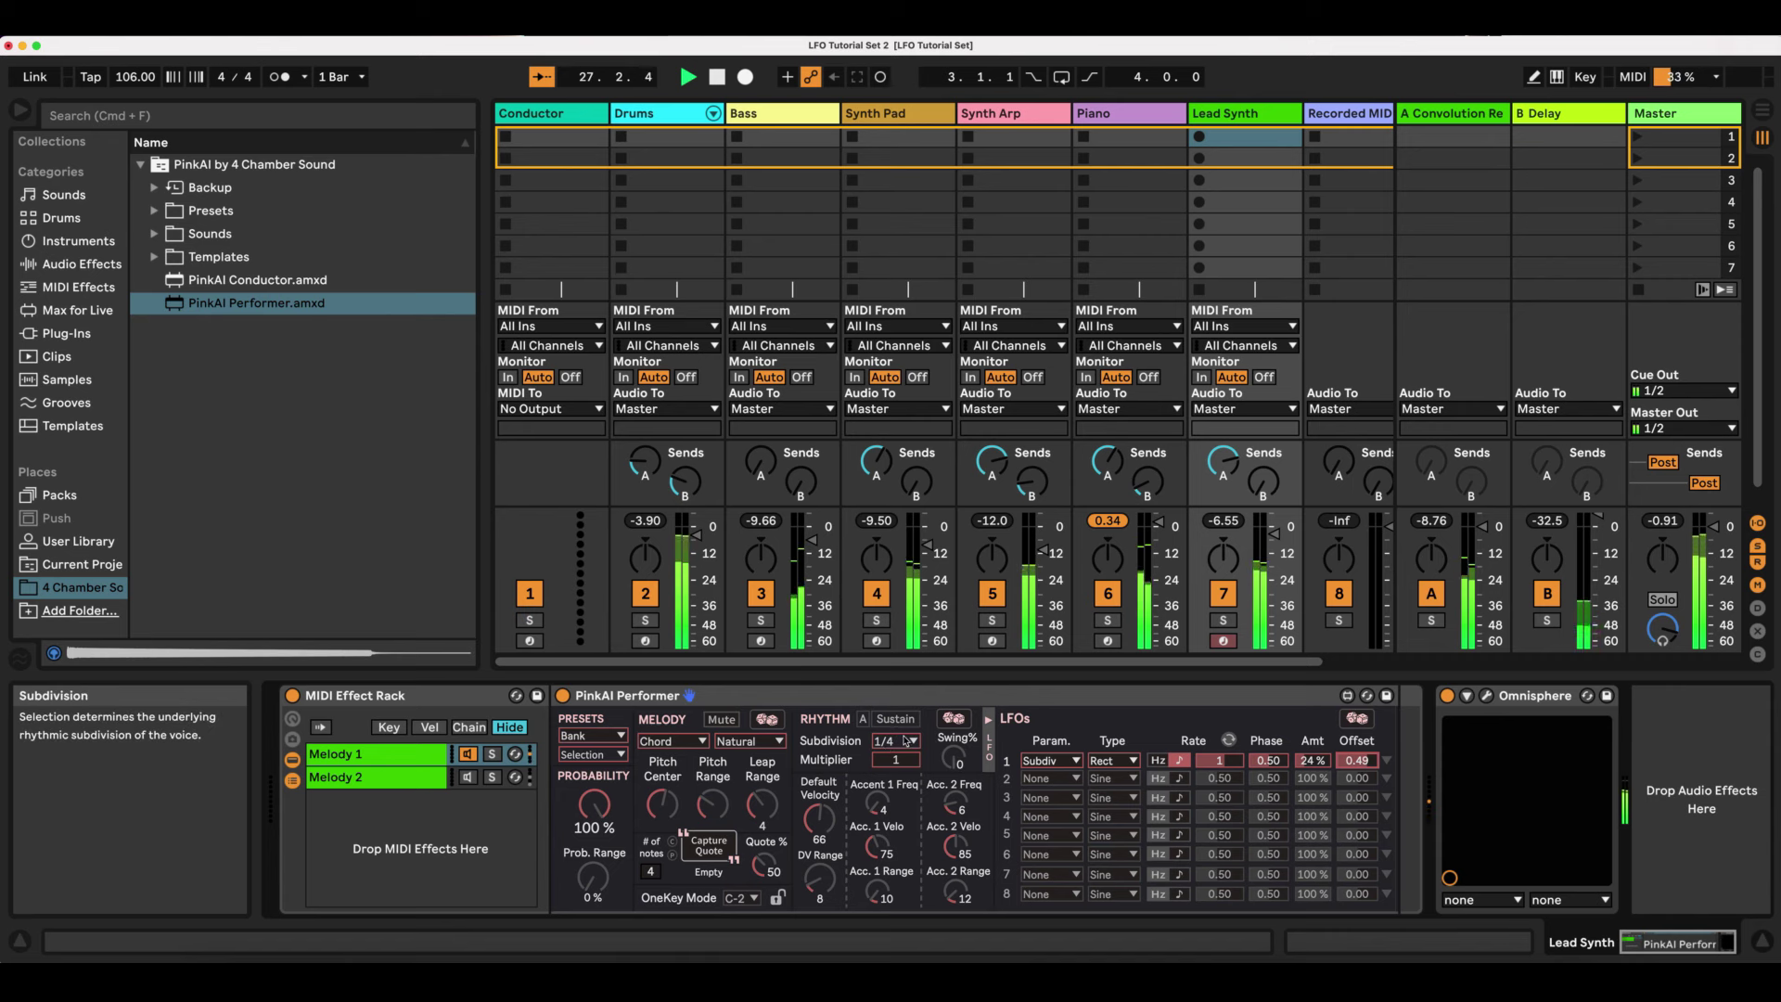
- Assign LFO 2 to LFO 1's synced rate, tempo-synced at rate 2 with a 29% amount and 0.14 offset
click(1067, 780)
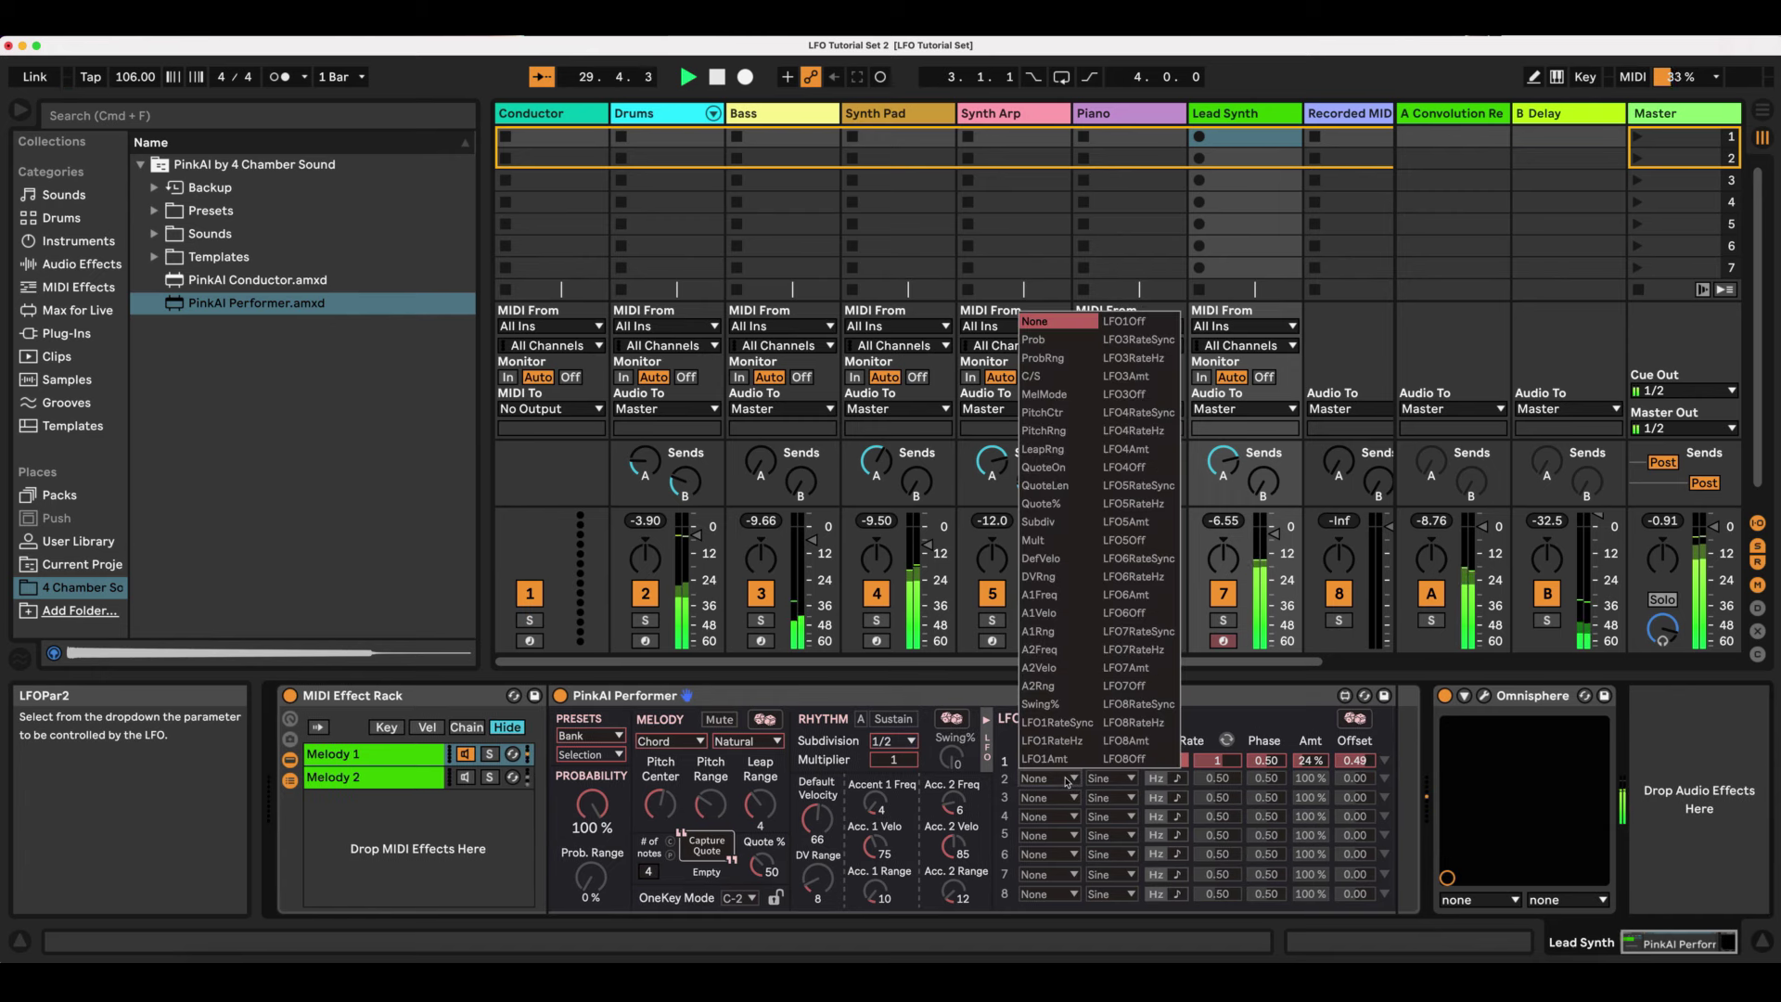
click(1070, 729)
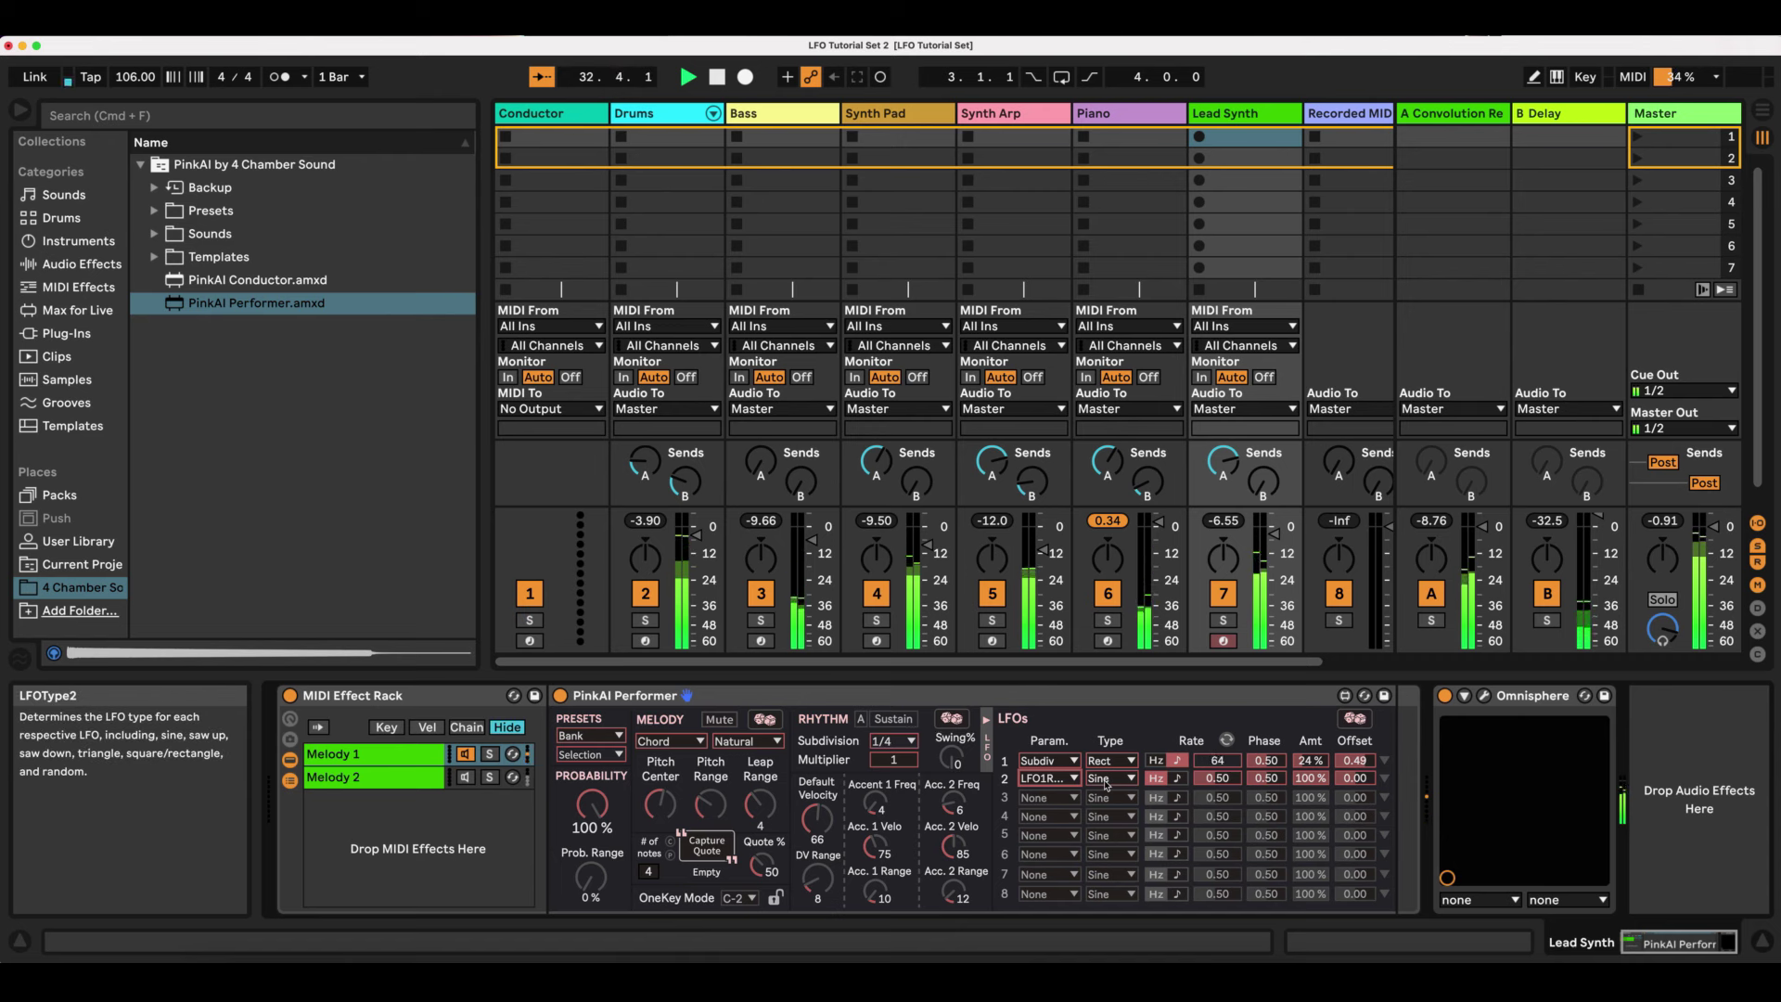
click(1166, 781)
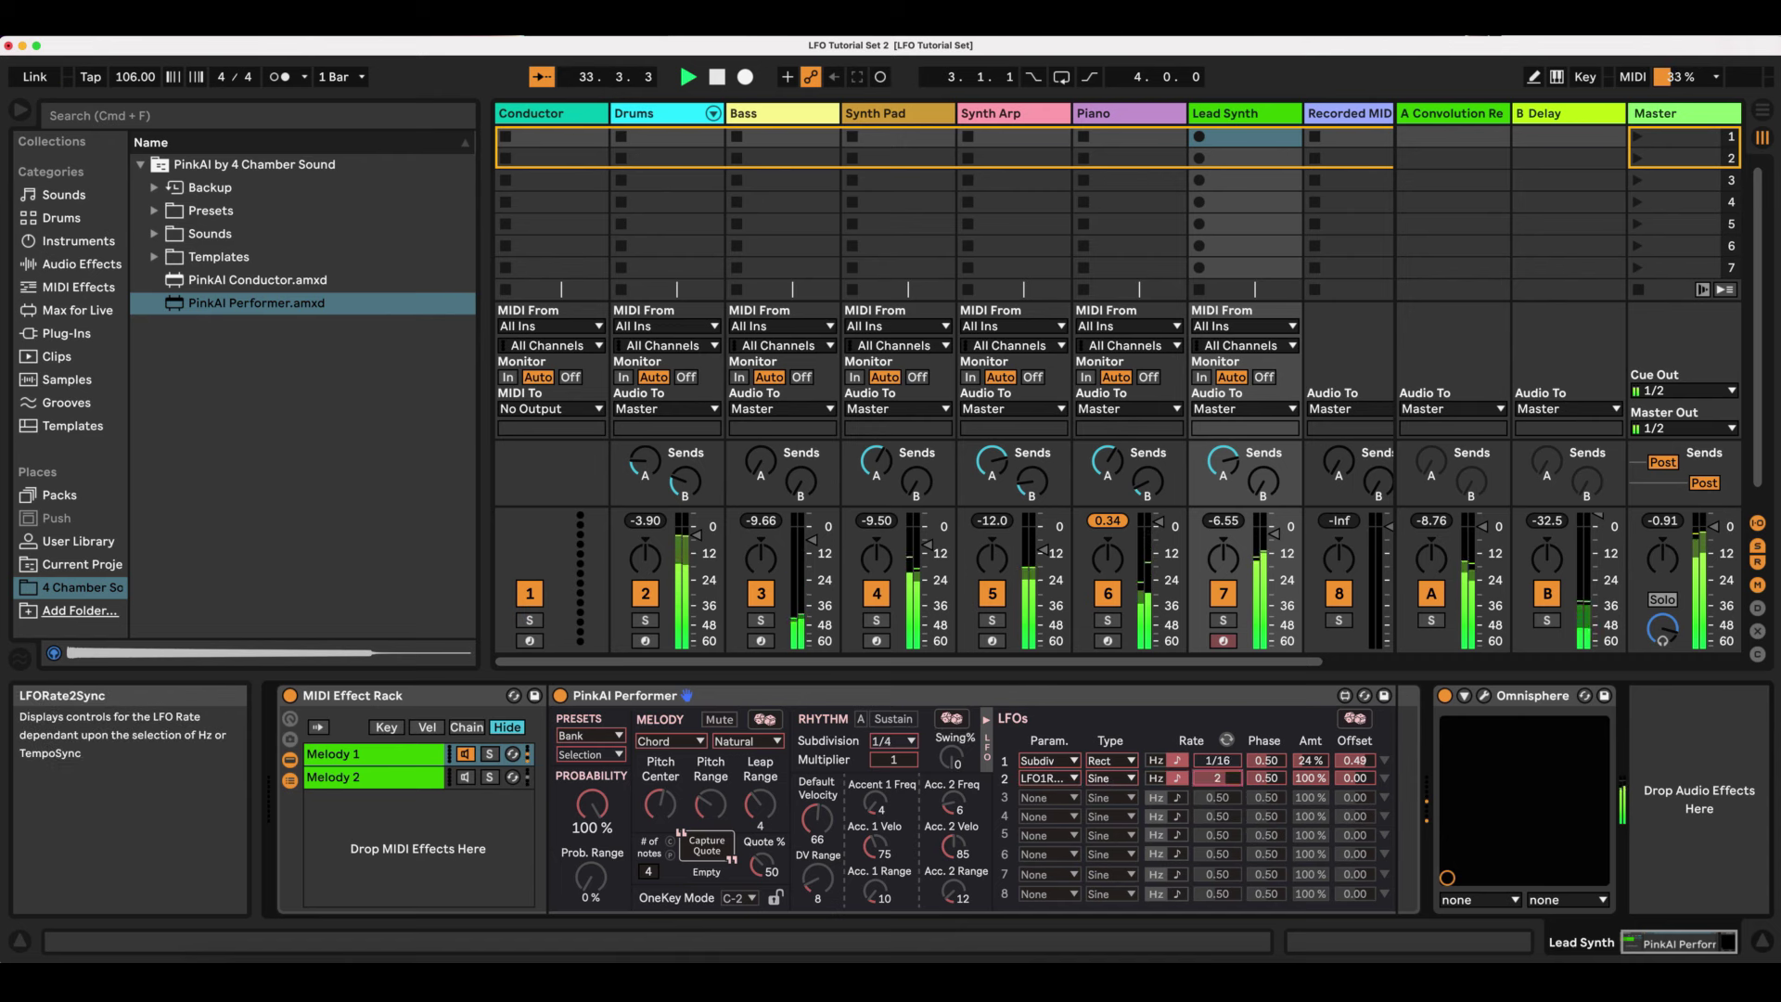
drag(1222, 784, 1217, 772)
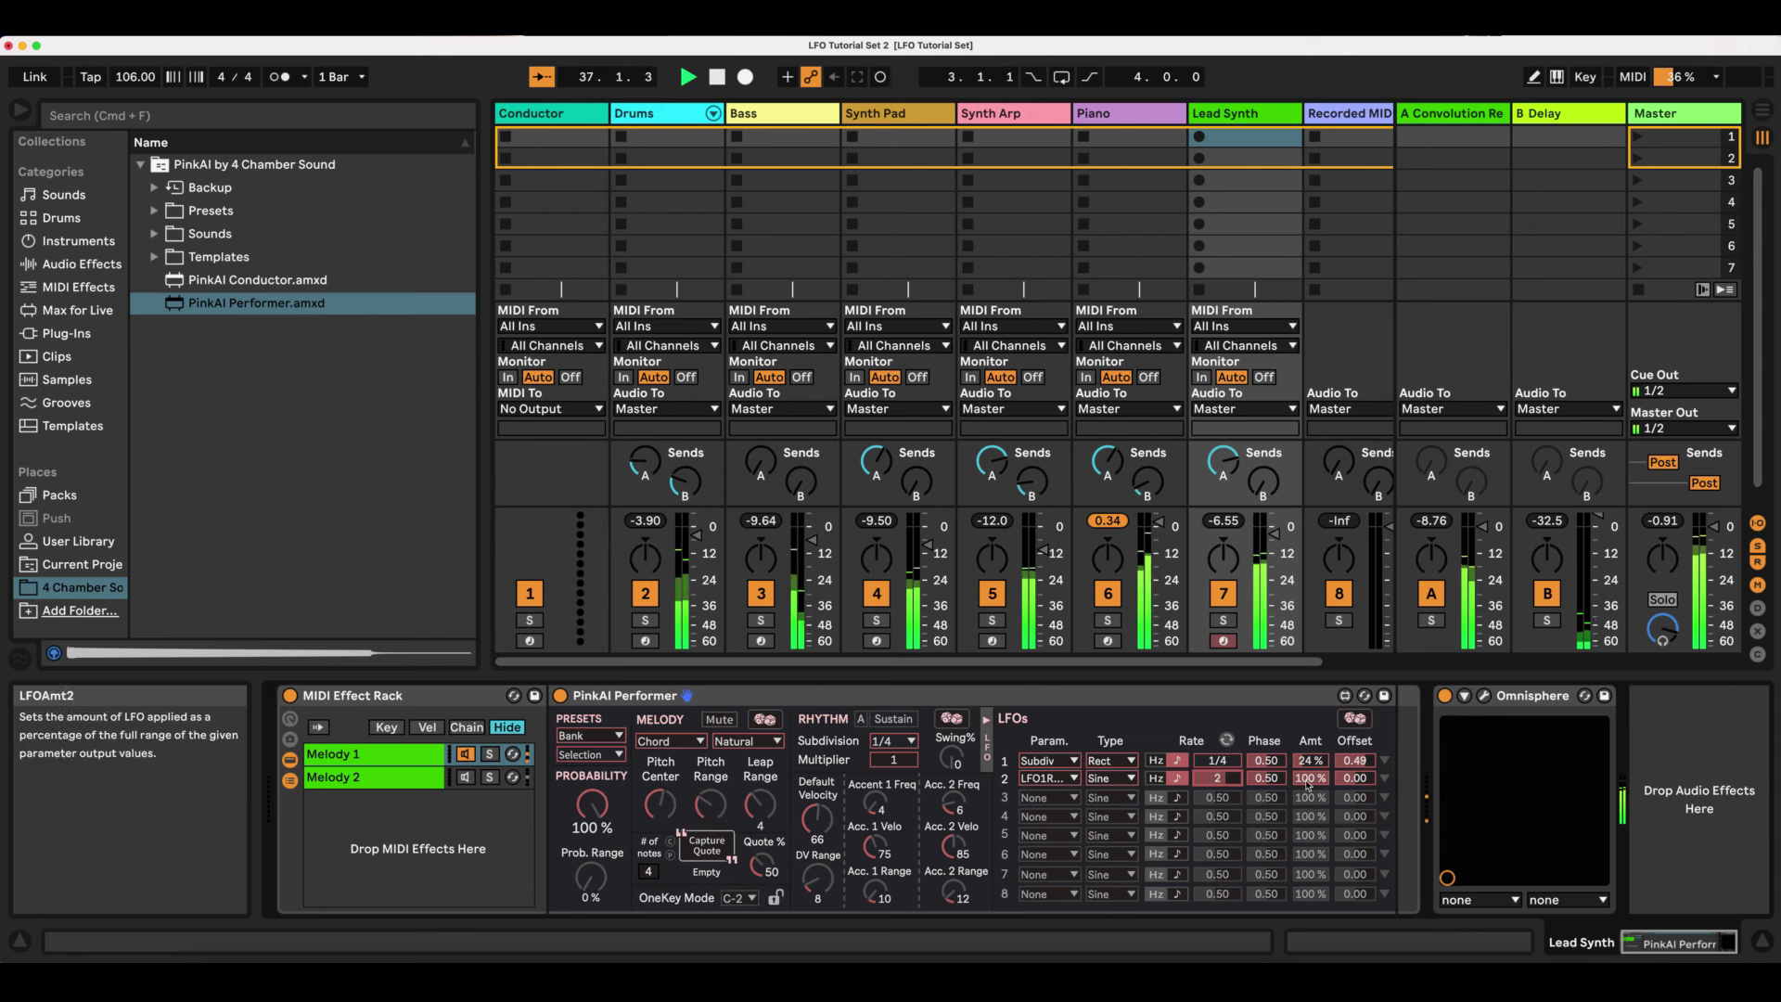
click(1310, 777)
mouse_move(1309, 777)
mouse_down()
mouse_move(1310, 806)
mouse_move(1319, 787)
mouse_up()
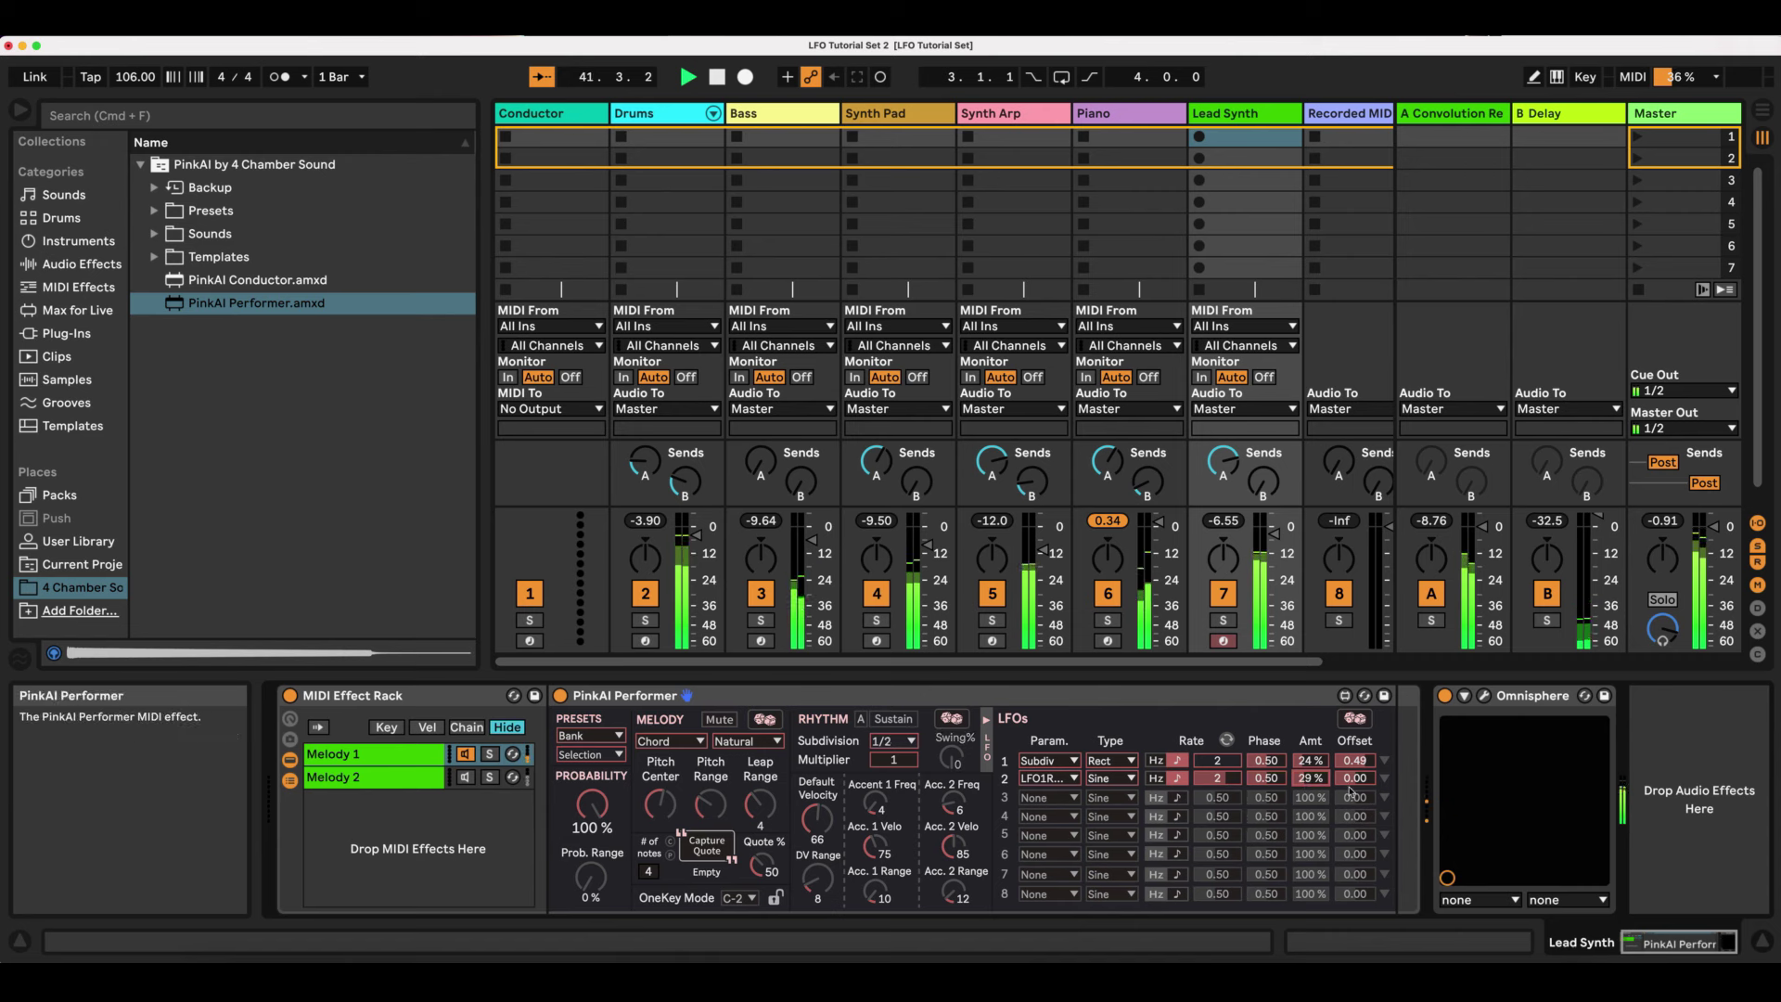
drag(1352, 786, 1352, 773)
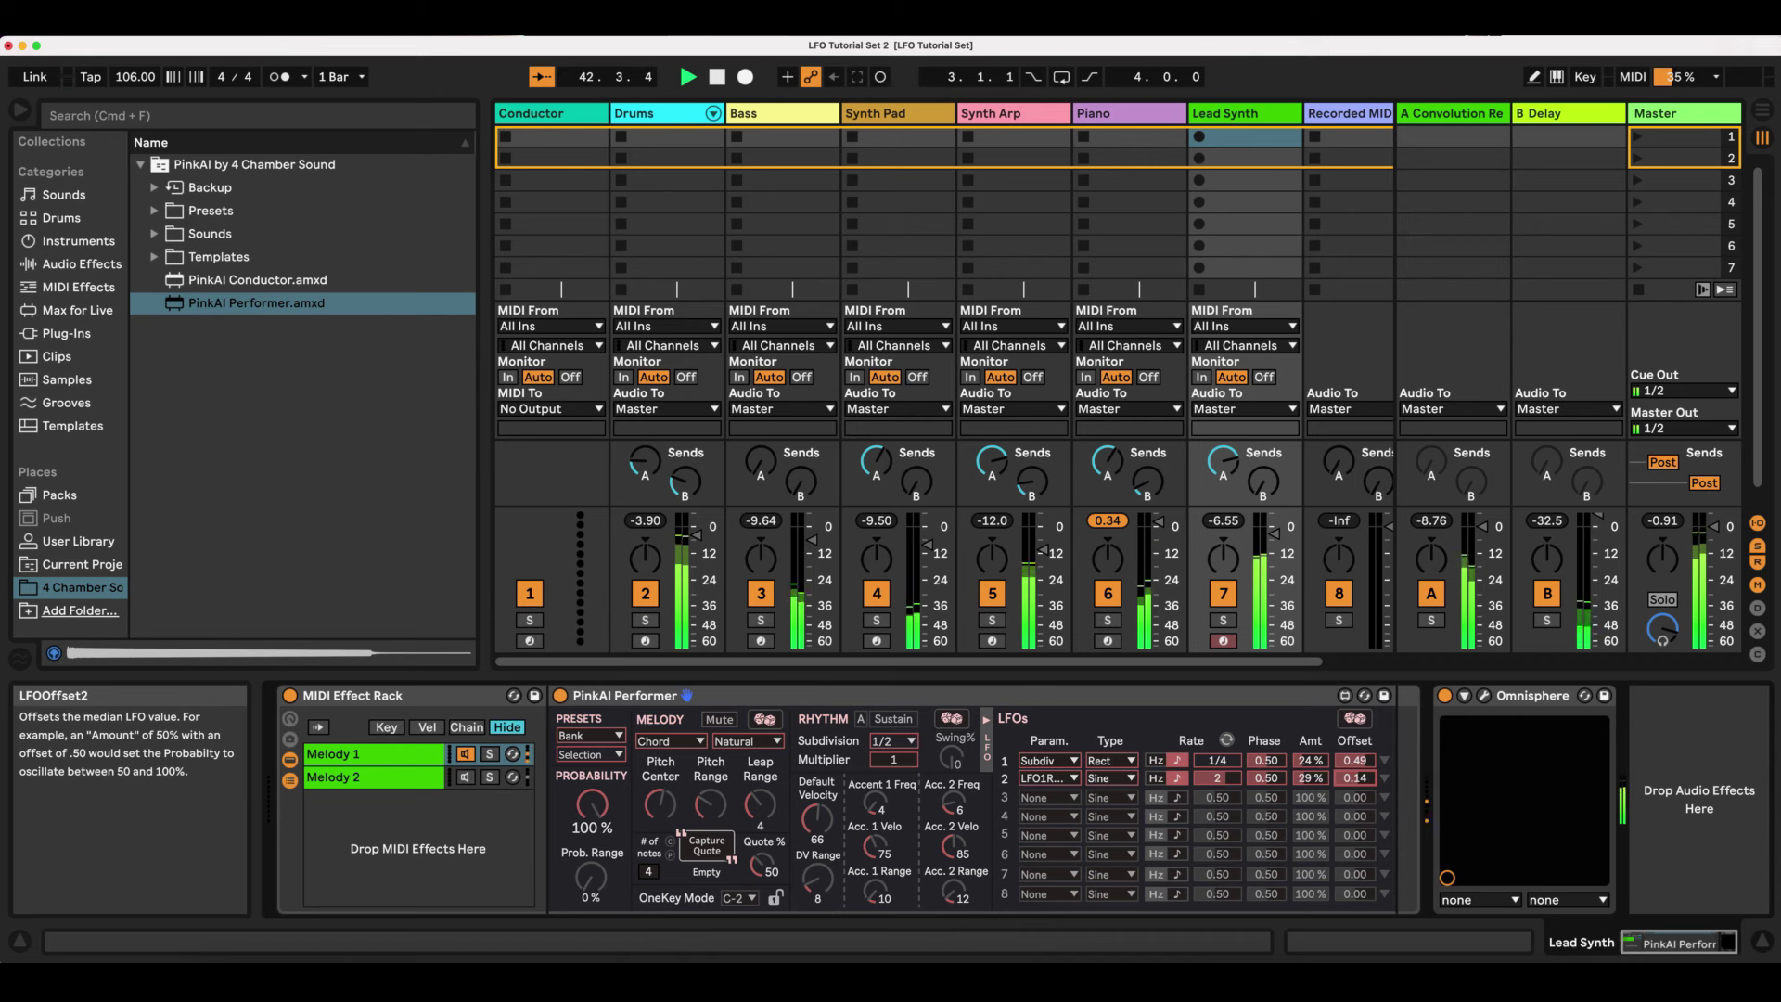
- Assign LFO 3 to LFO 1's offset (LFO1Off) and set its waveform type to Rect
click(1041, 800)
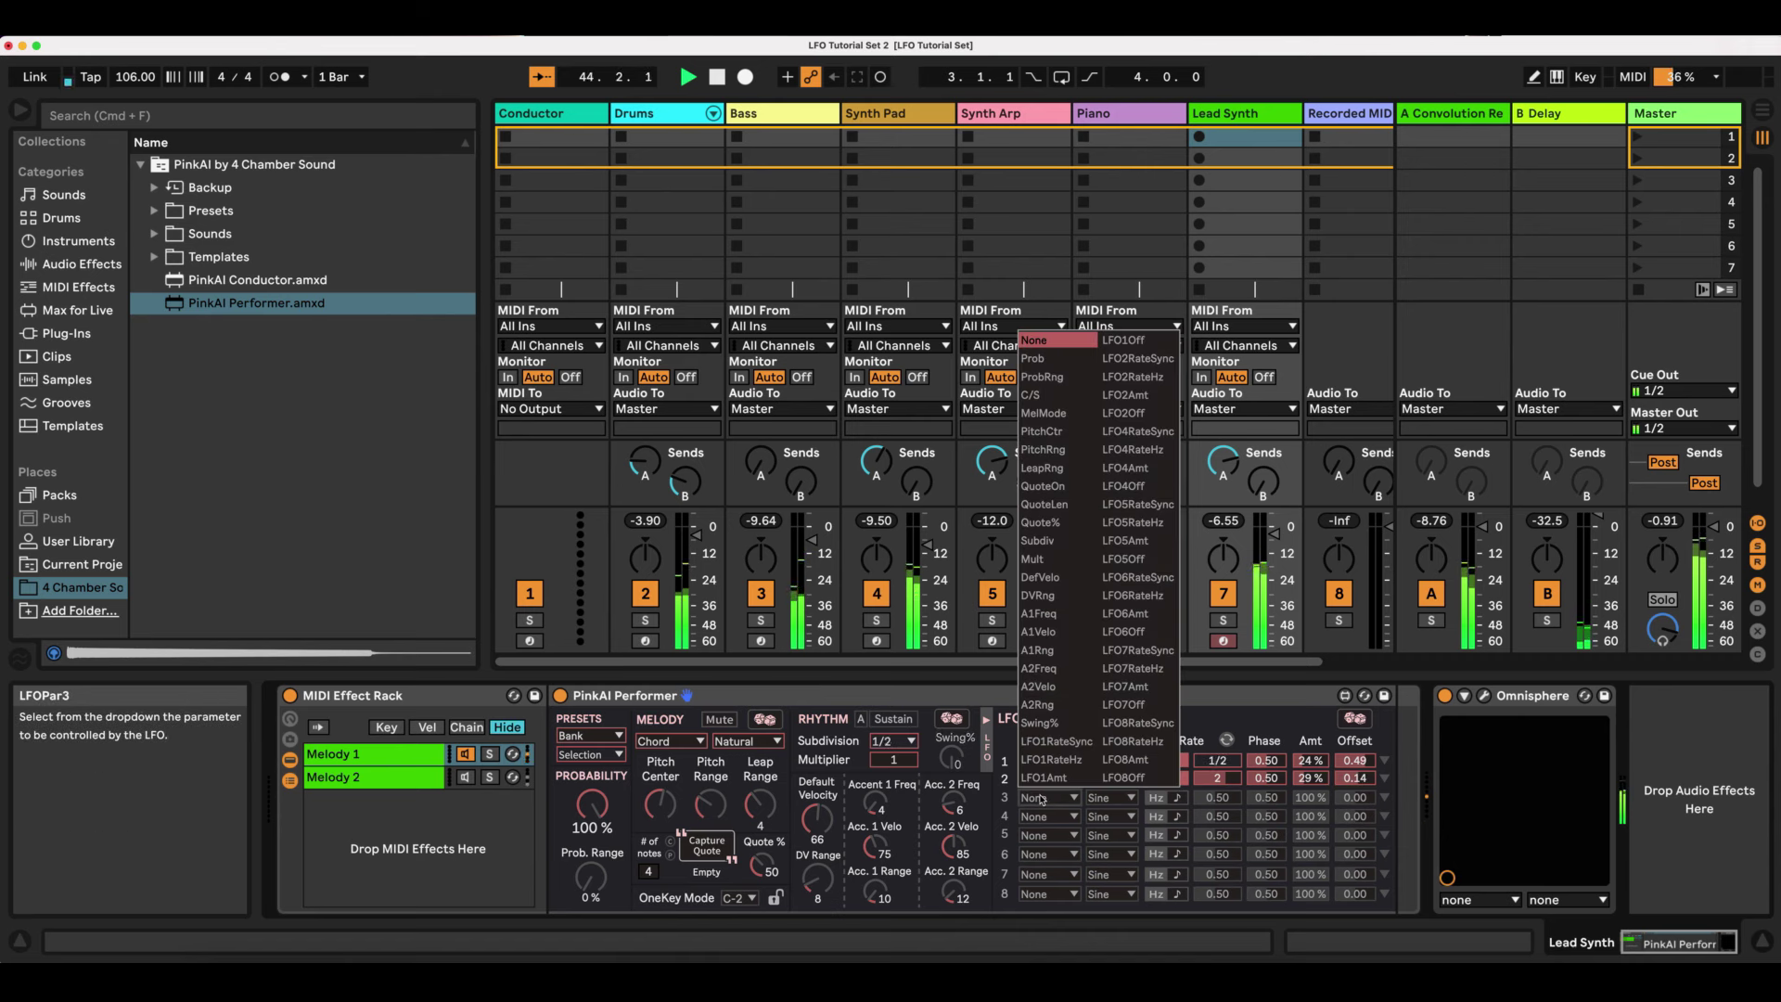
click(1131, 343)
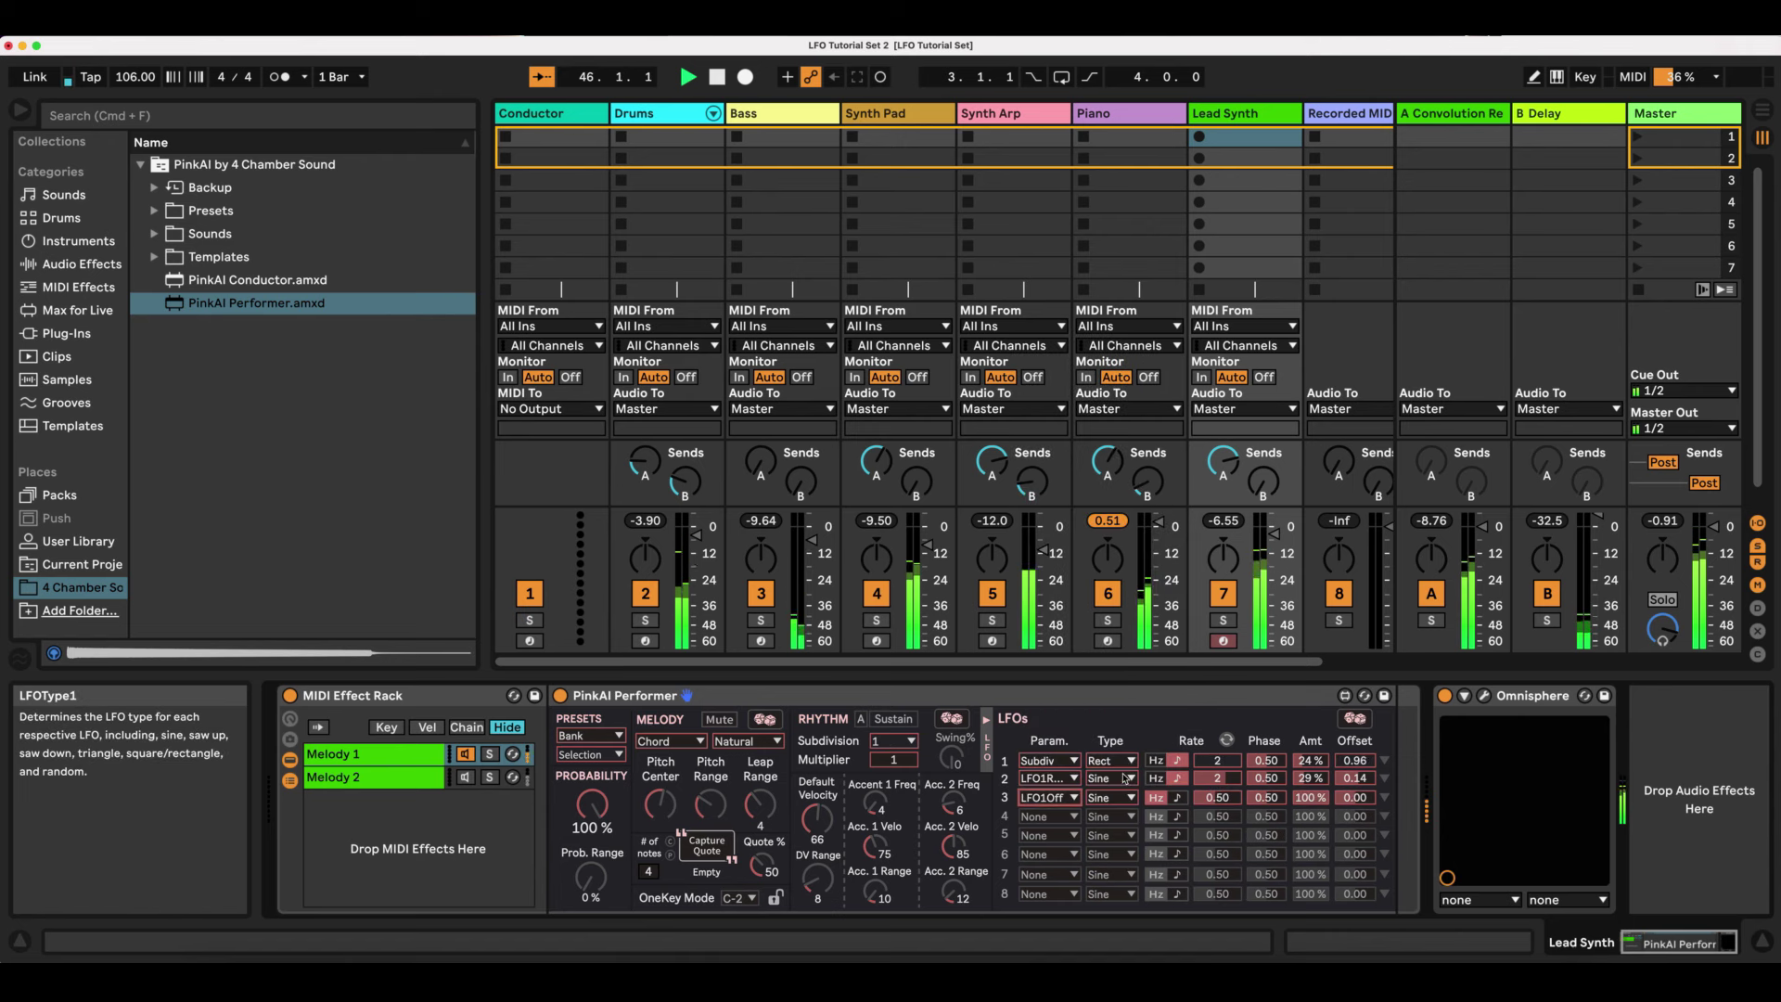
click(1110, 797)
click(1100, 891)
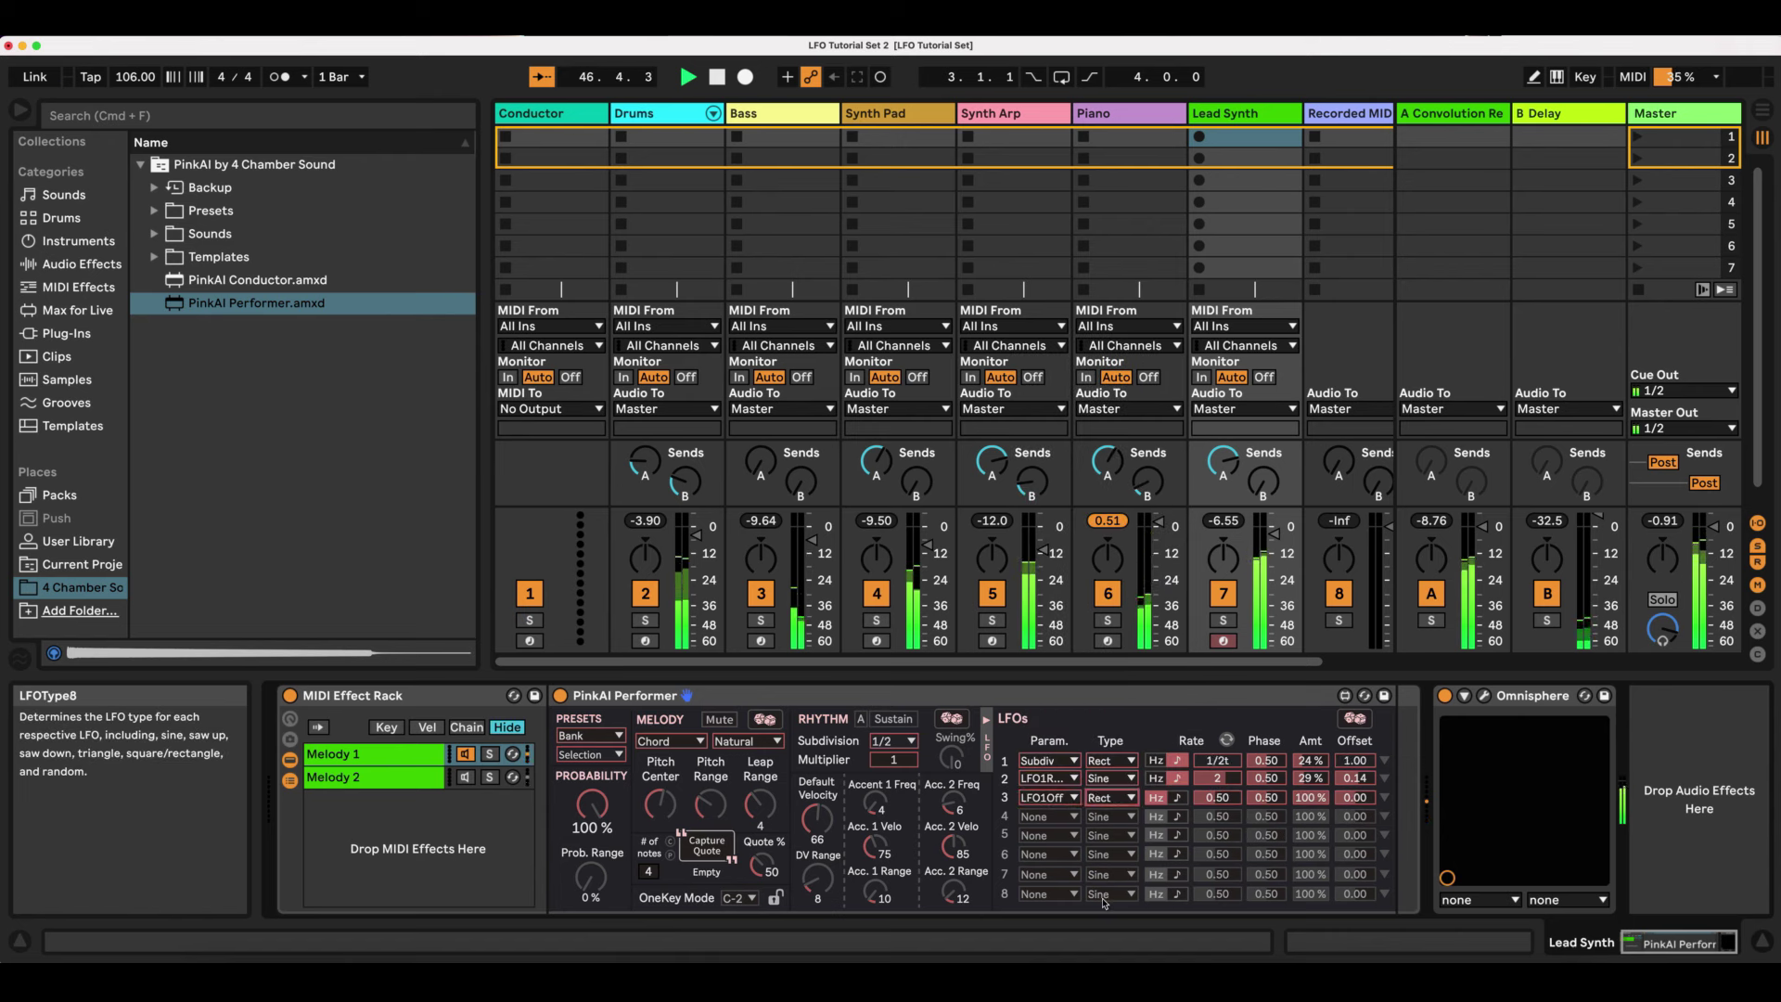
- Sync LFO 3 to tempo at rate 2, with its amount at 21% and offset at 0.27
click(1176, 797)
drag(1218, 801, 1268, 802)
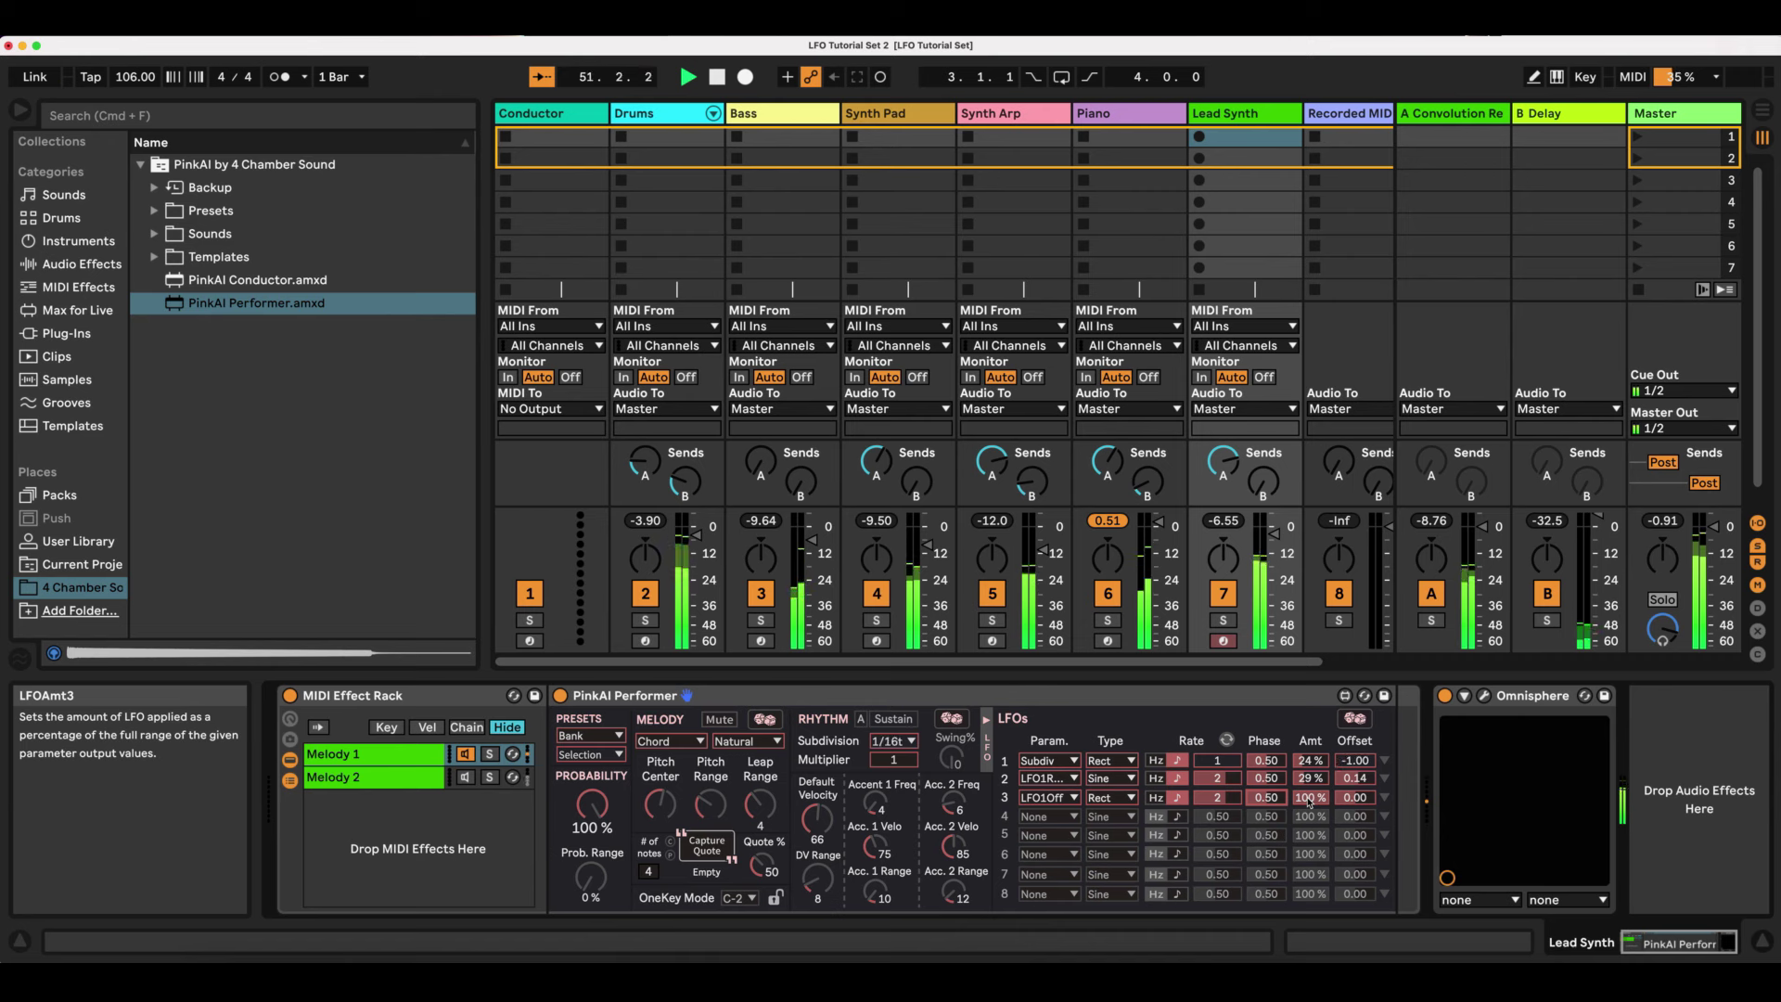
click(1308, 804)
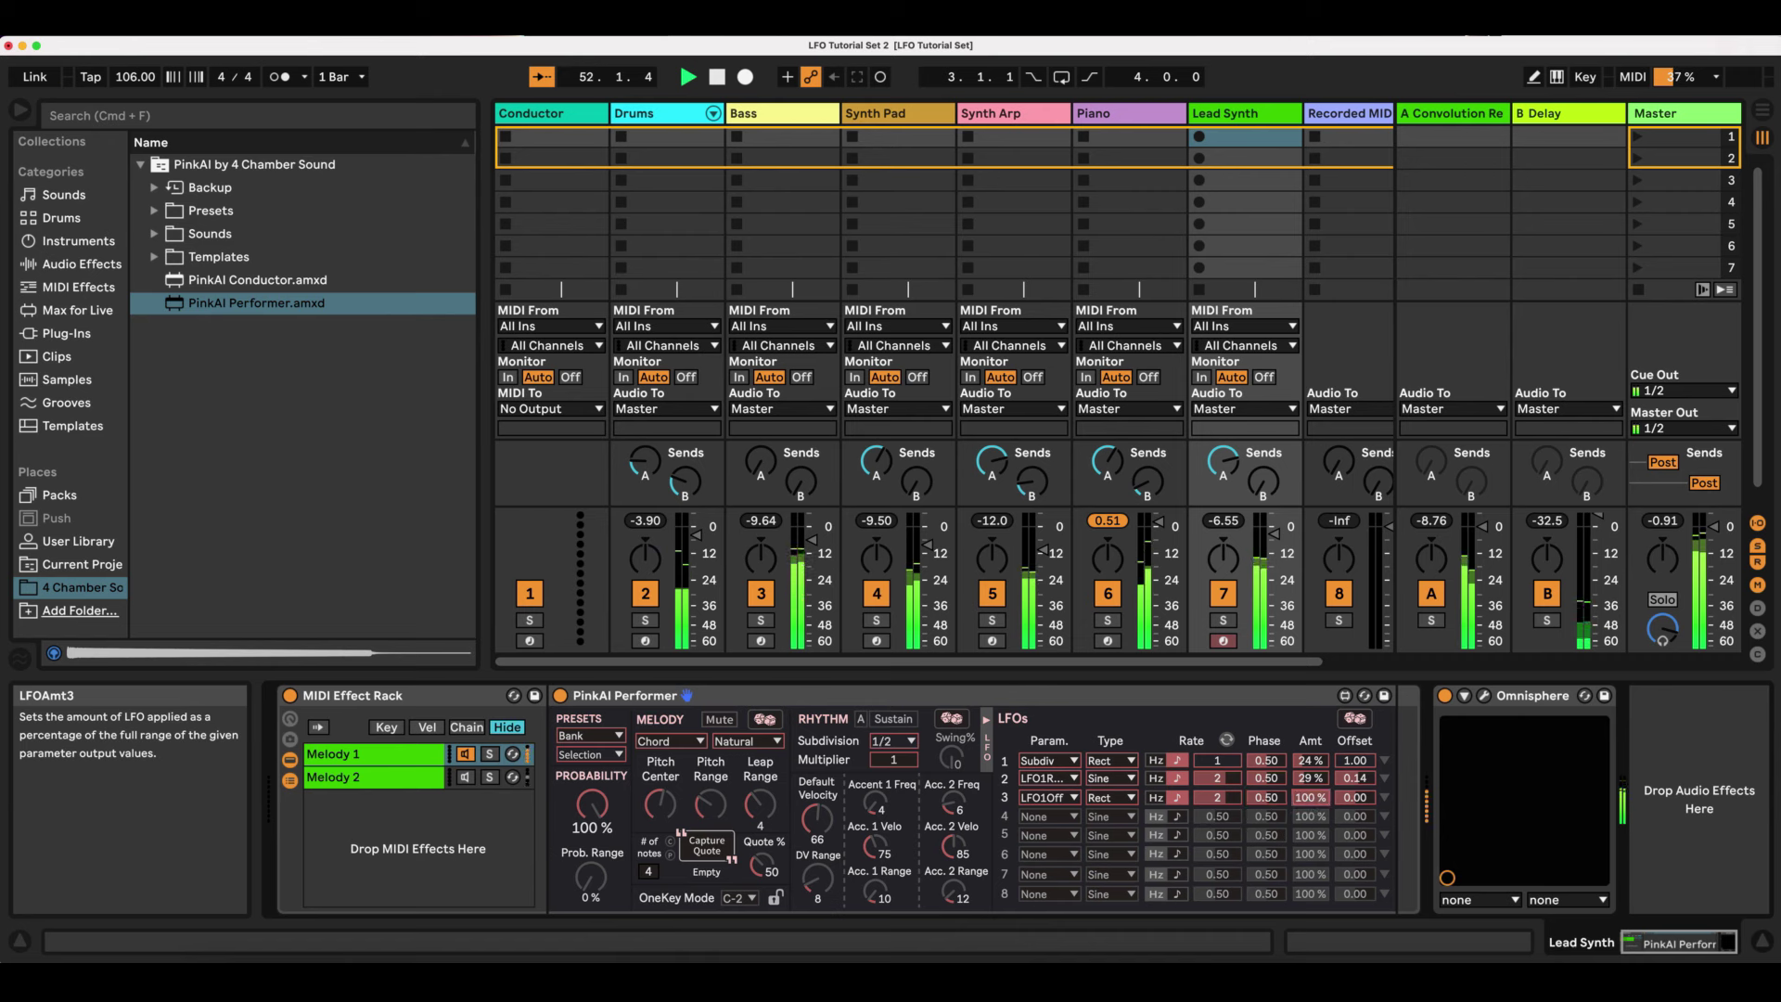
mouse_move(1309, 804)
mouse_down()
mouse_move(1308, 833)
mouse_move(1301, 795)
mouse_up()
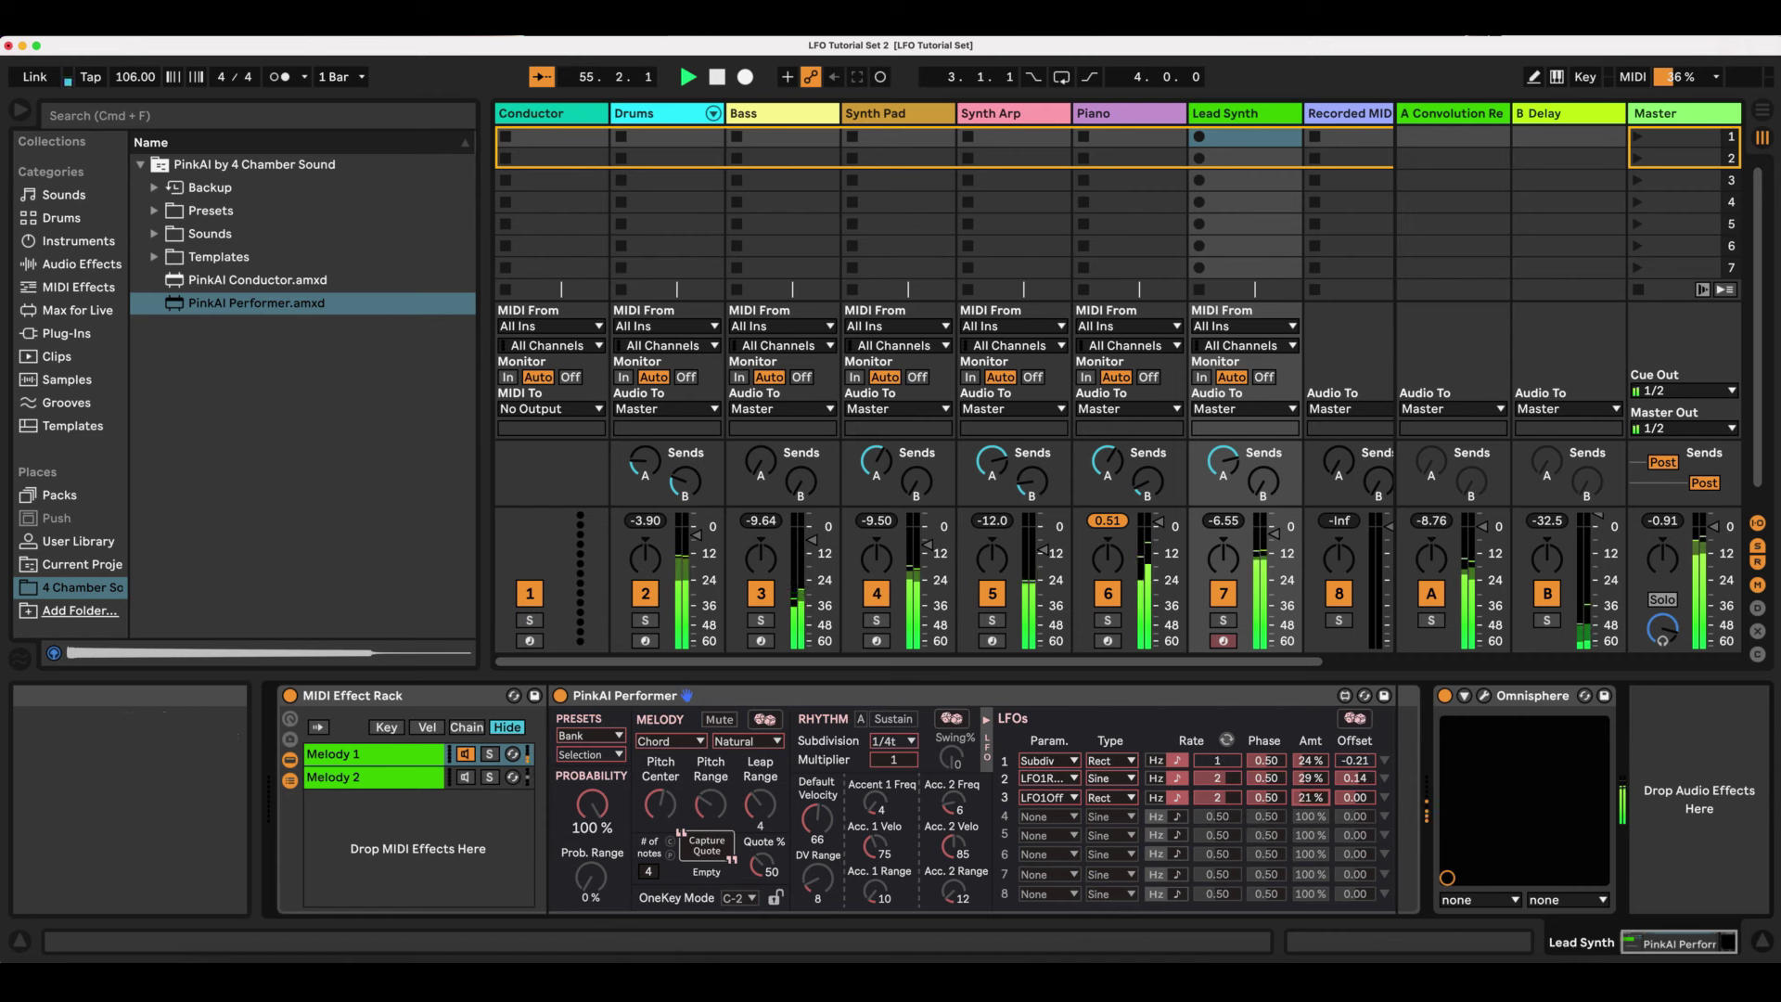
click(1353, 797)
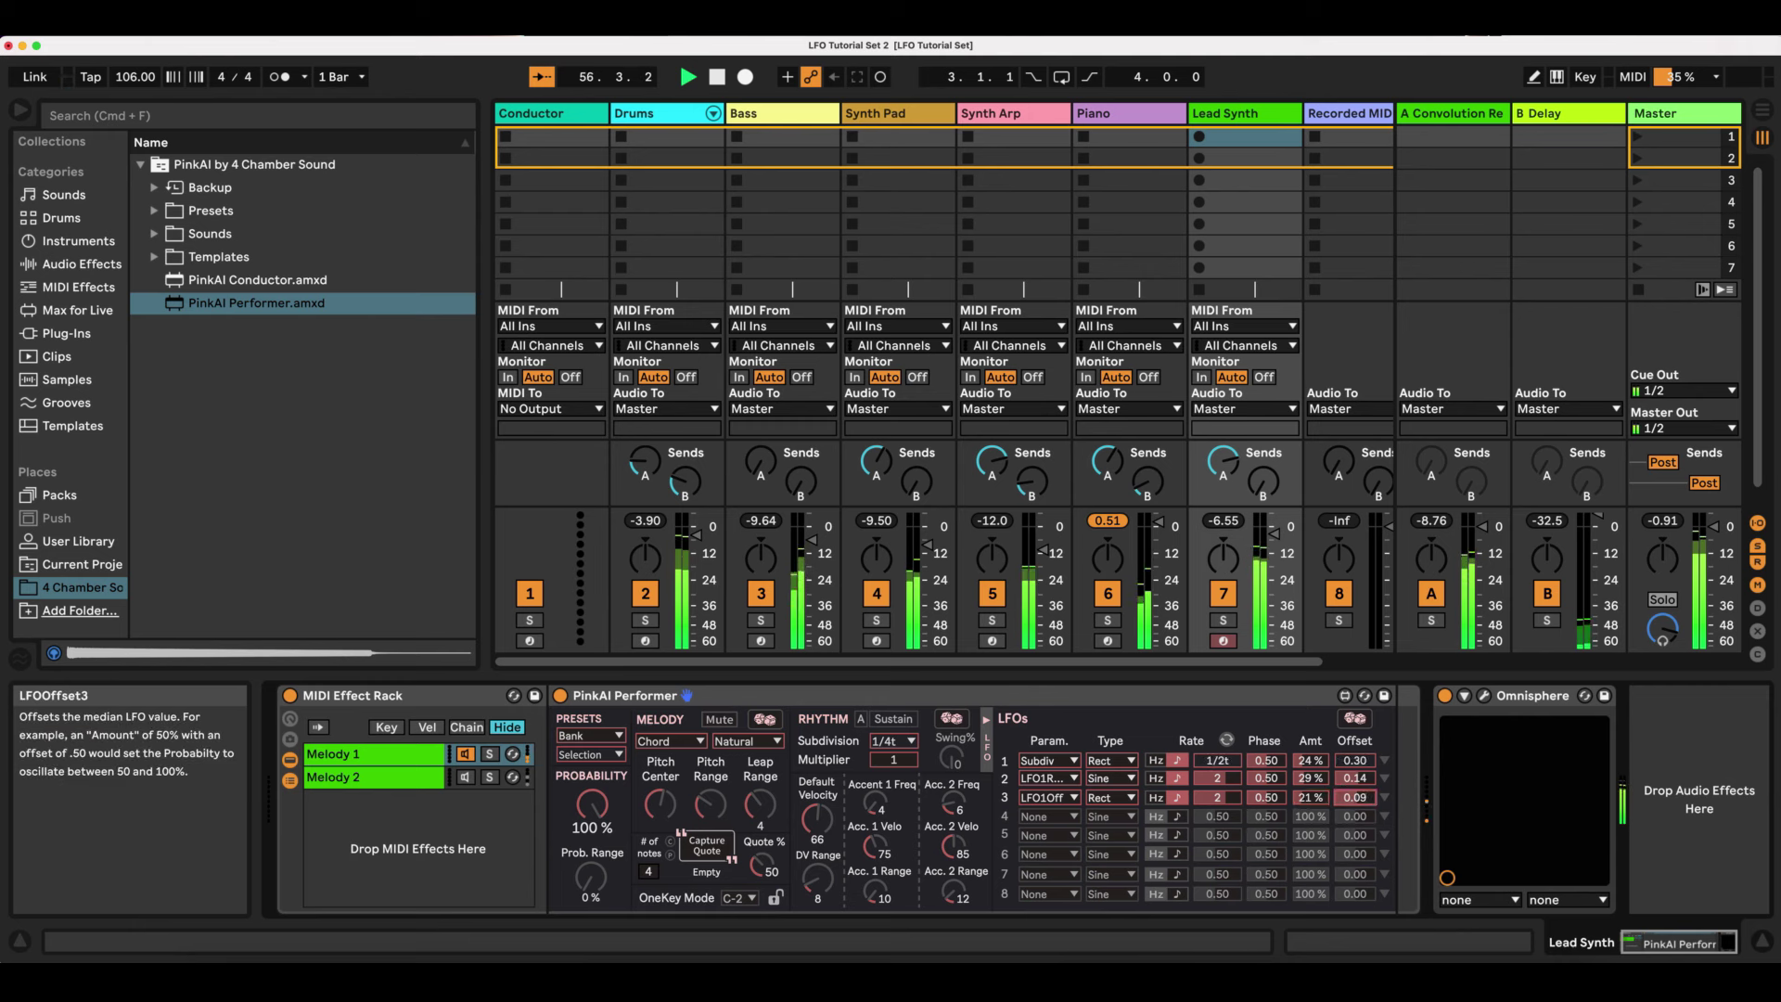
drag(1352, 796, 1352, 791)
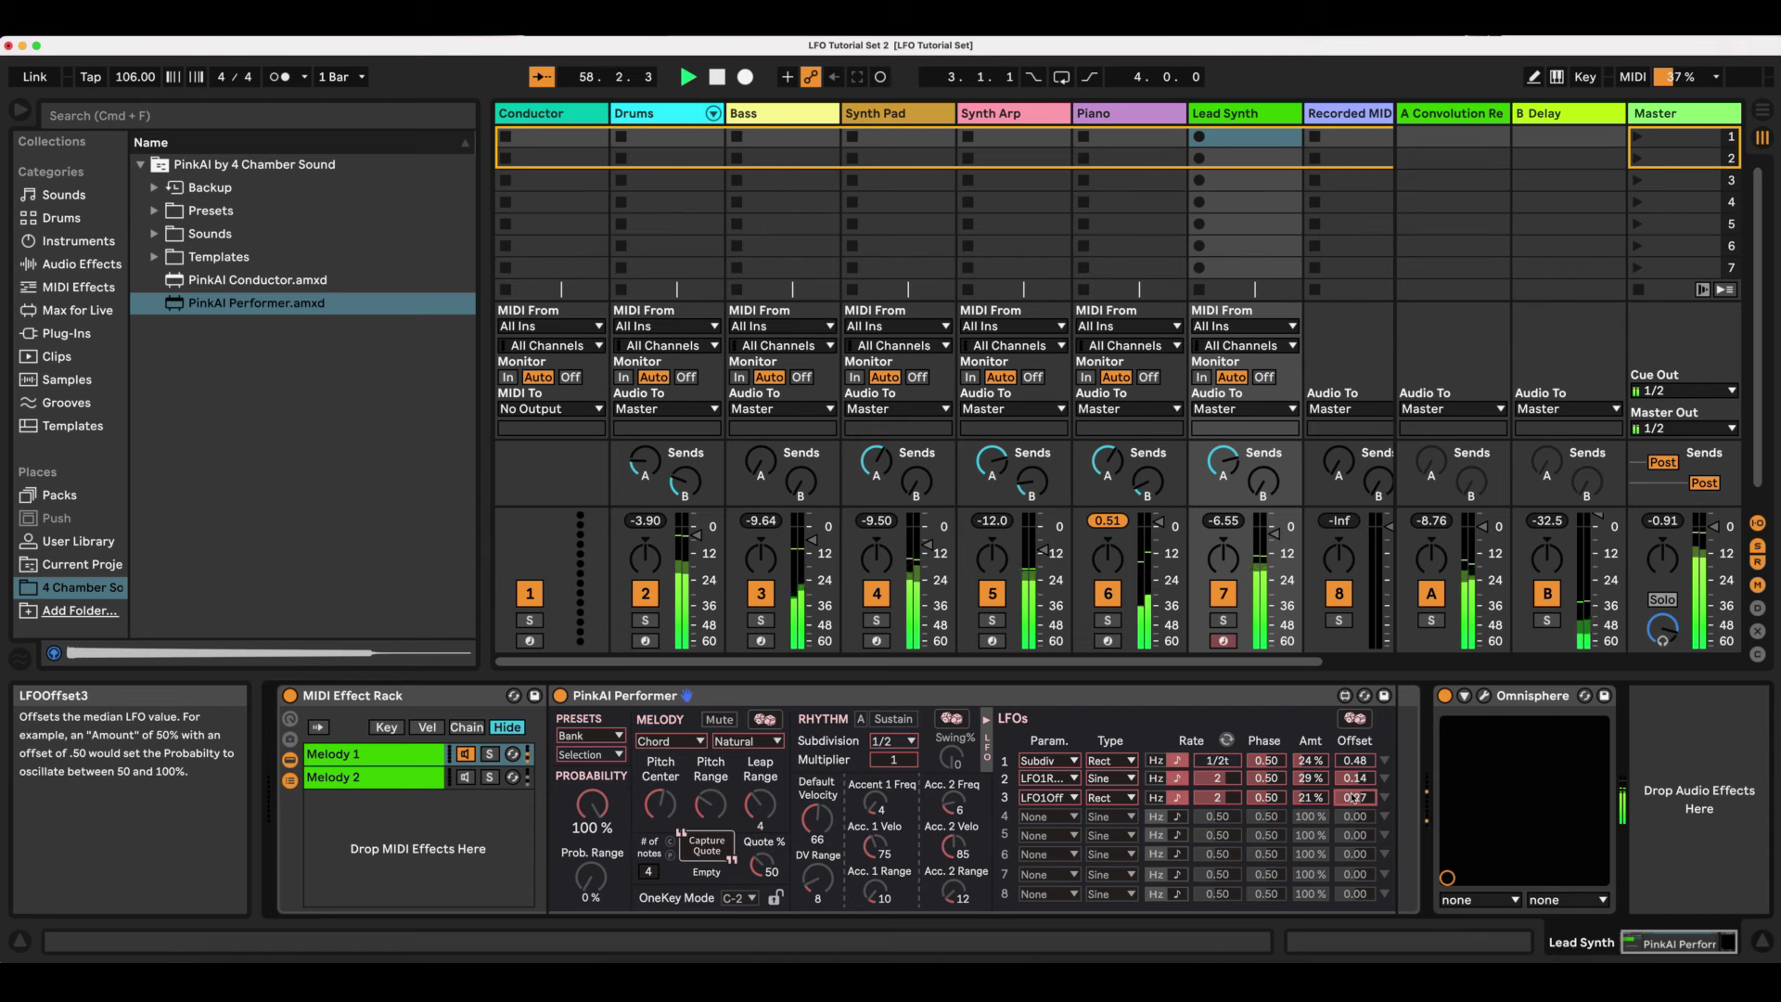
- Assign LFO 4 to LFO 3's offset (LFO3Off) and set its waveform type to Rect
click(1048, 817)
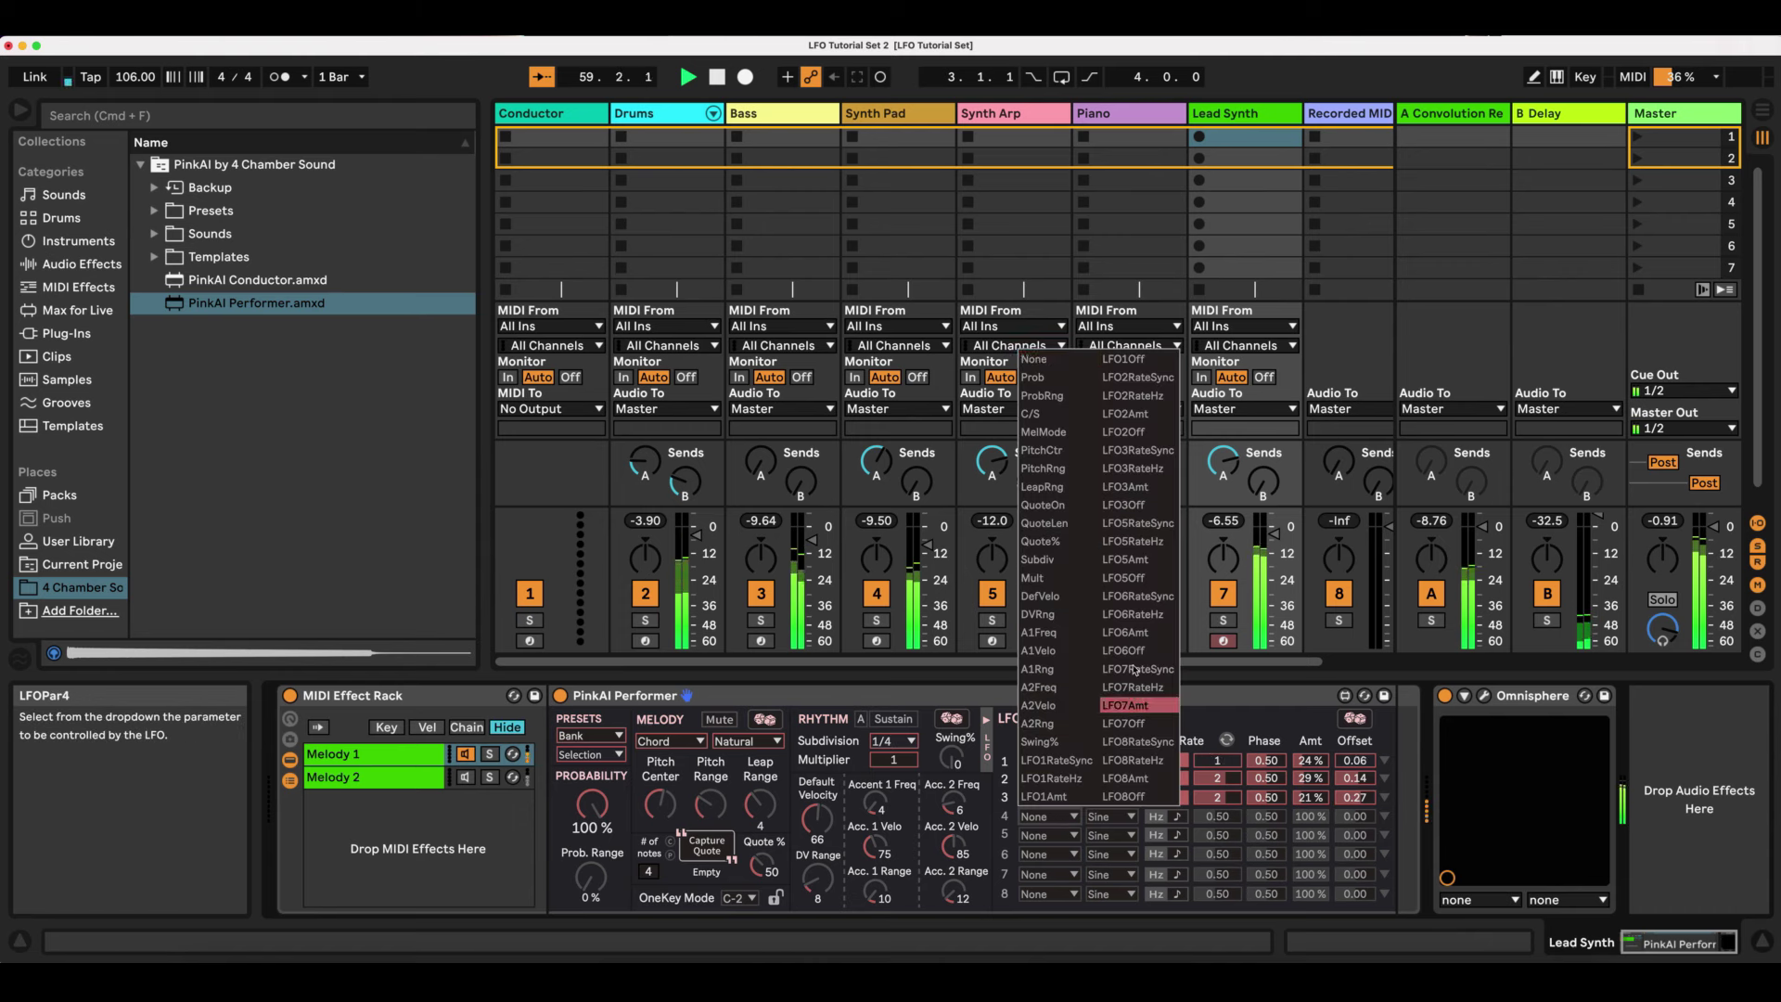
click(1137, 505)
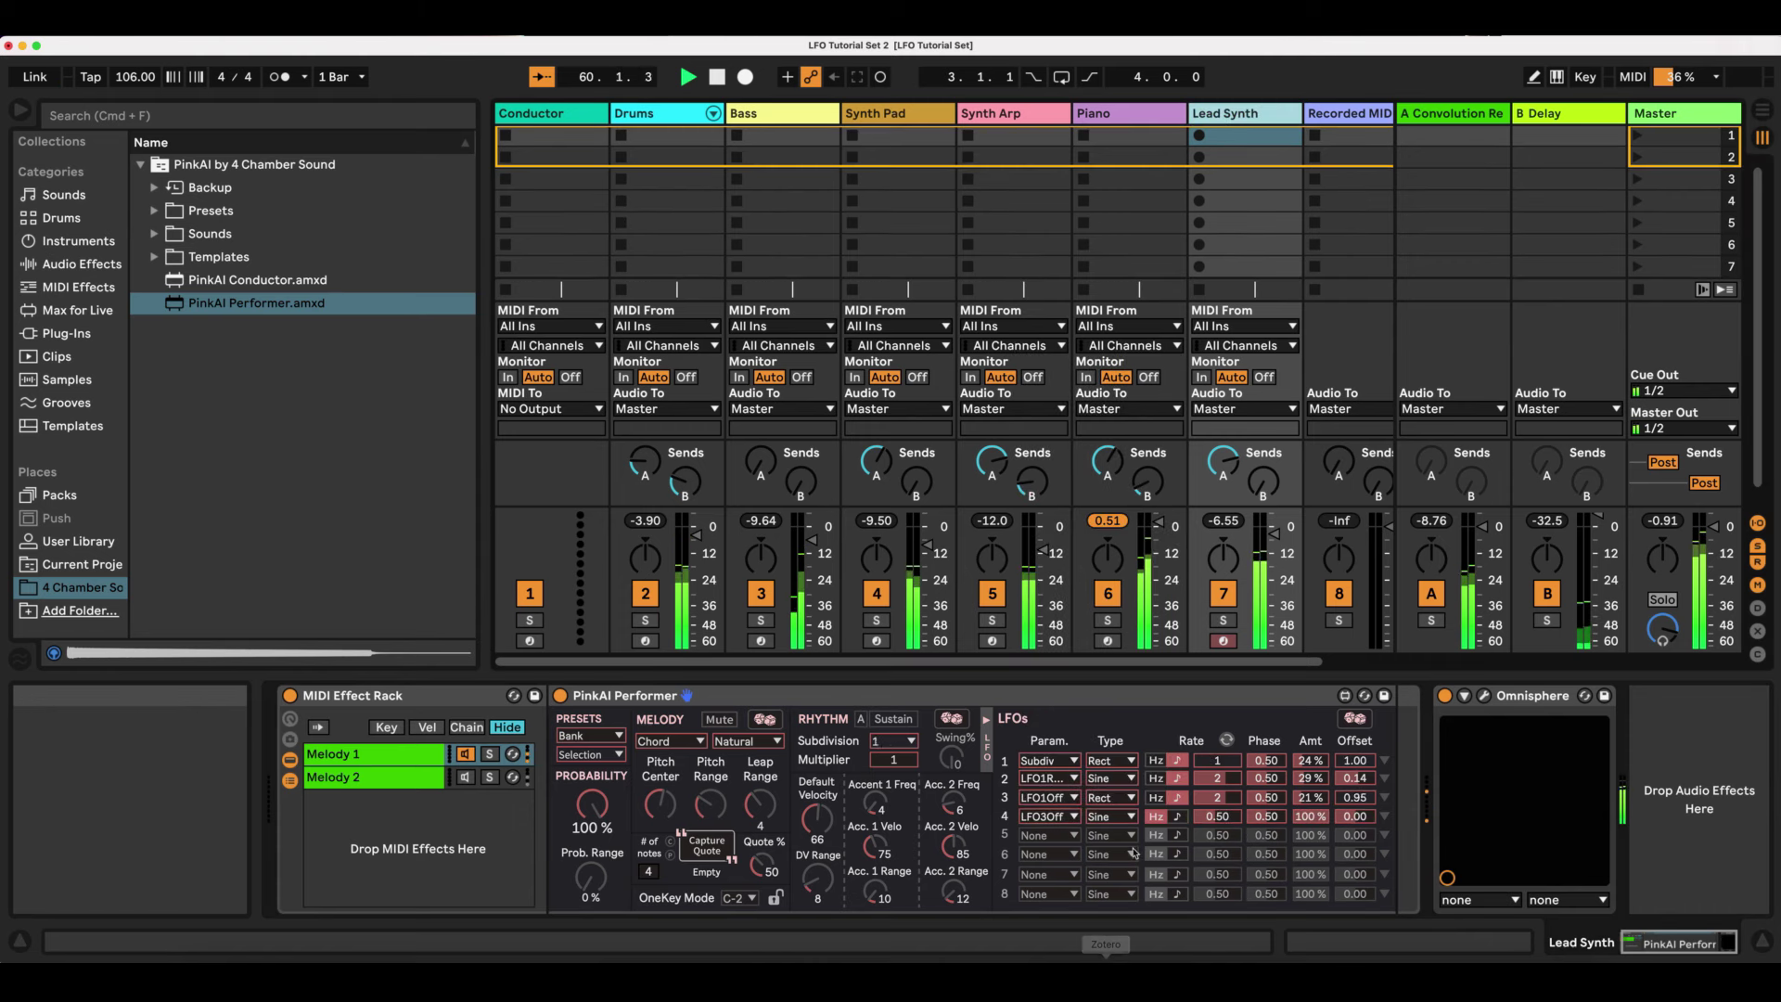
click(1110, 816)
click(1110, 914)
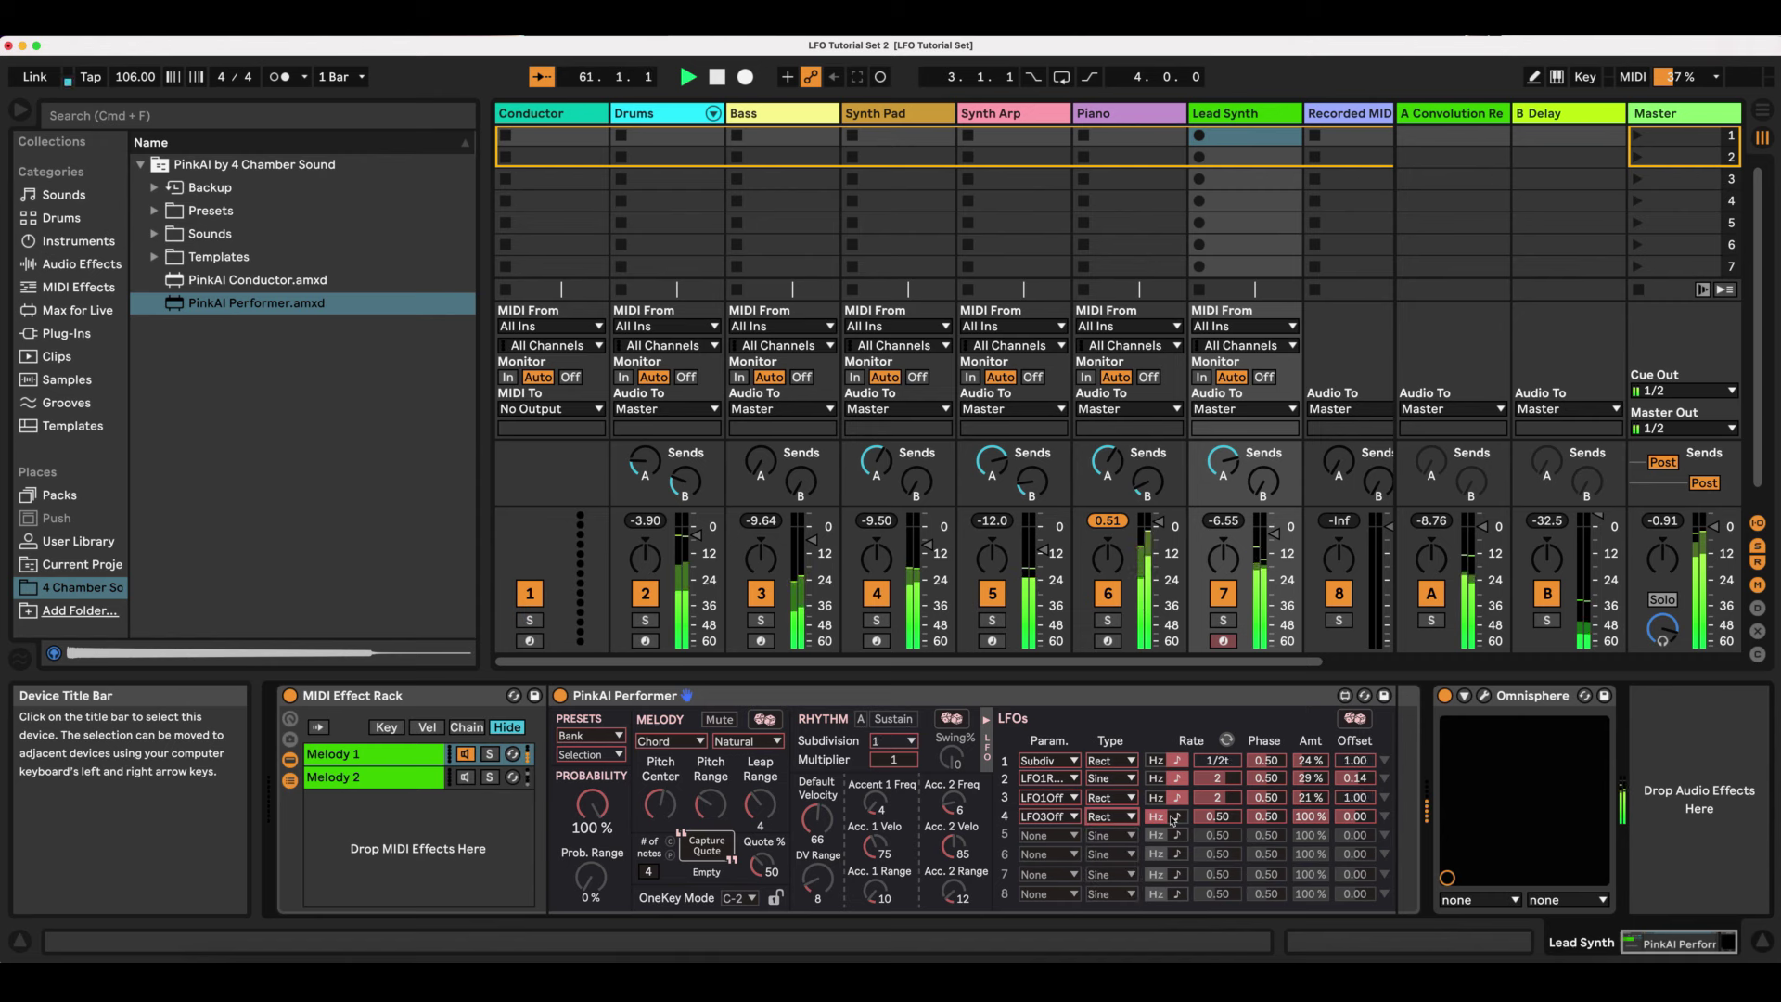
- Sync LFO 4 to tempo at rate 2, with its amount at 21% and offset at 0.06
click(1174, 817)
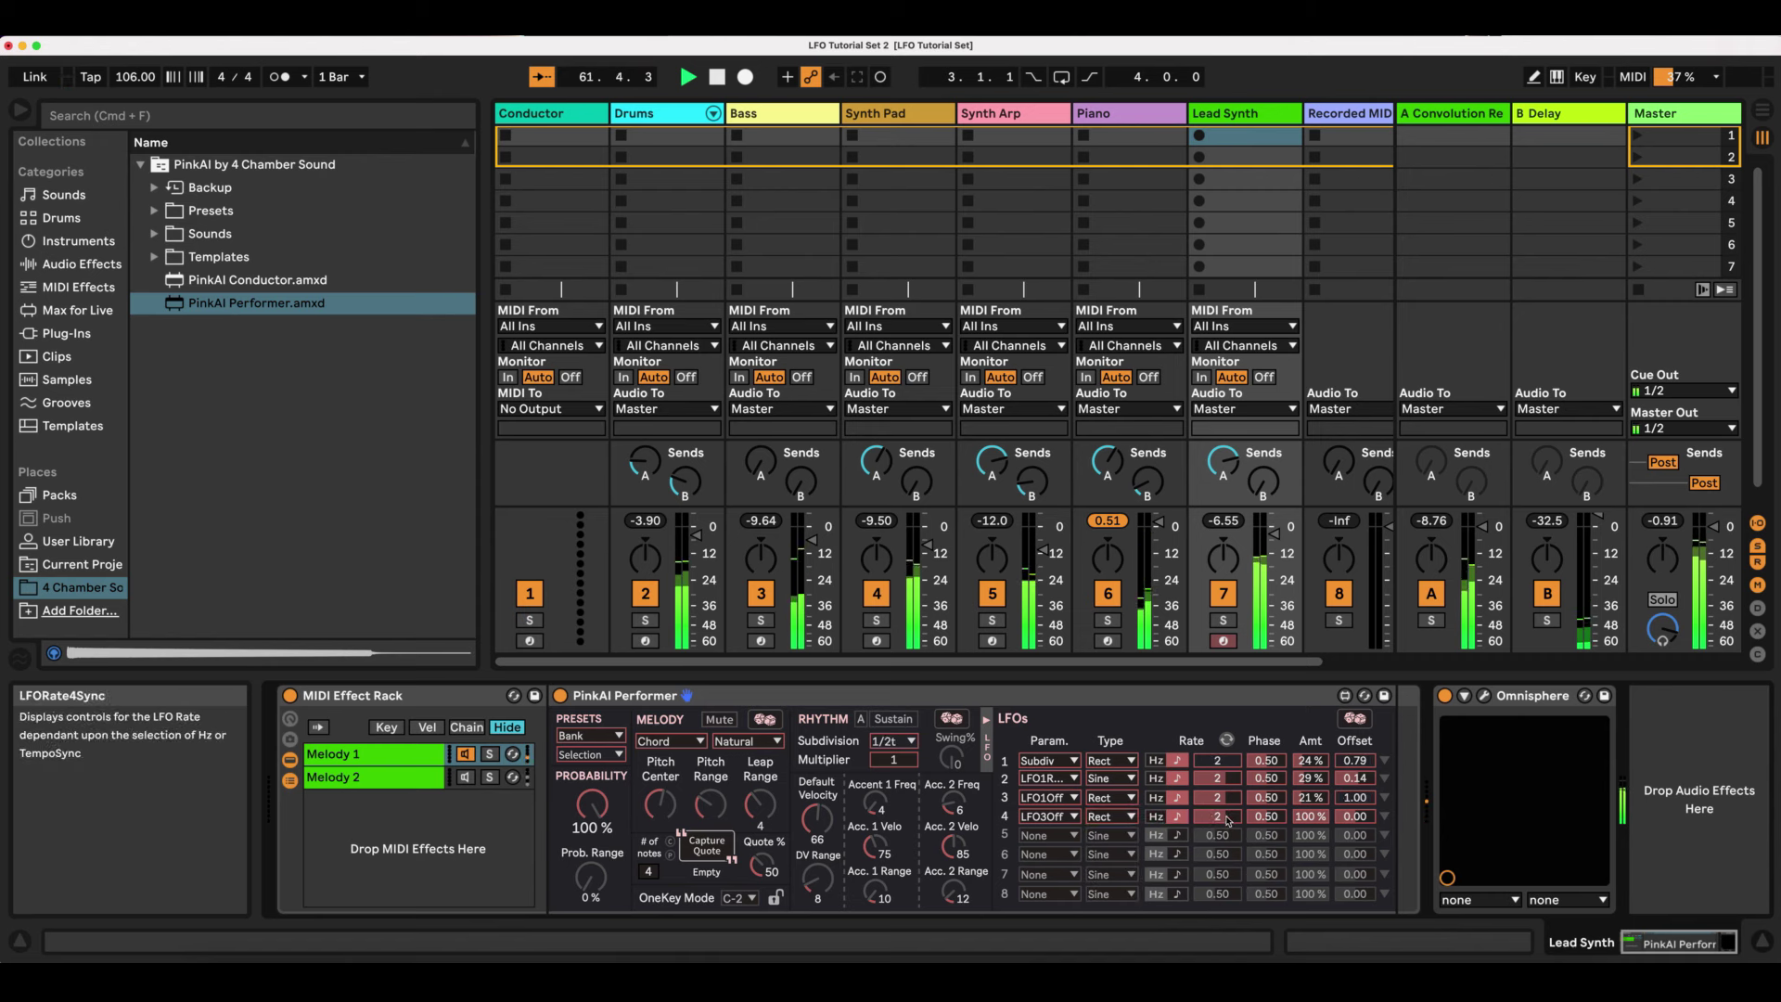
click(1214, 817)
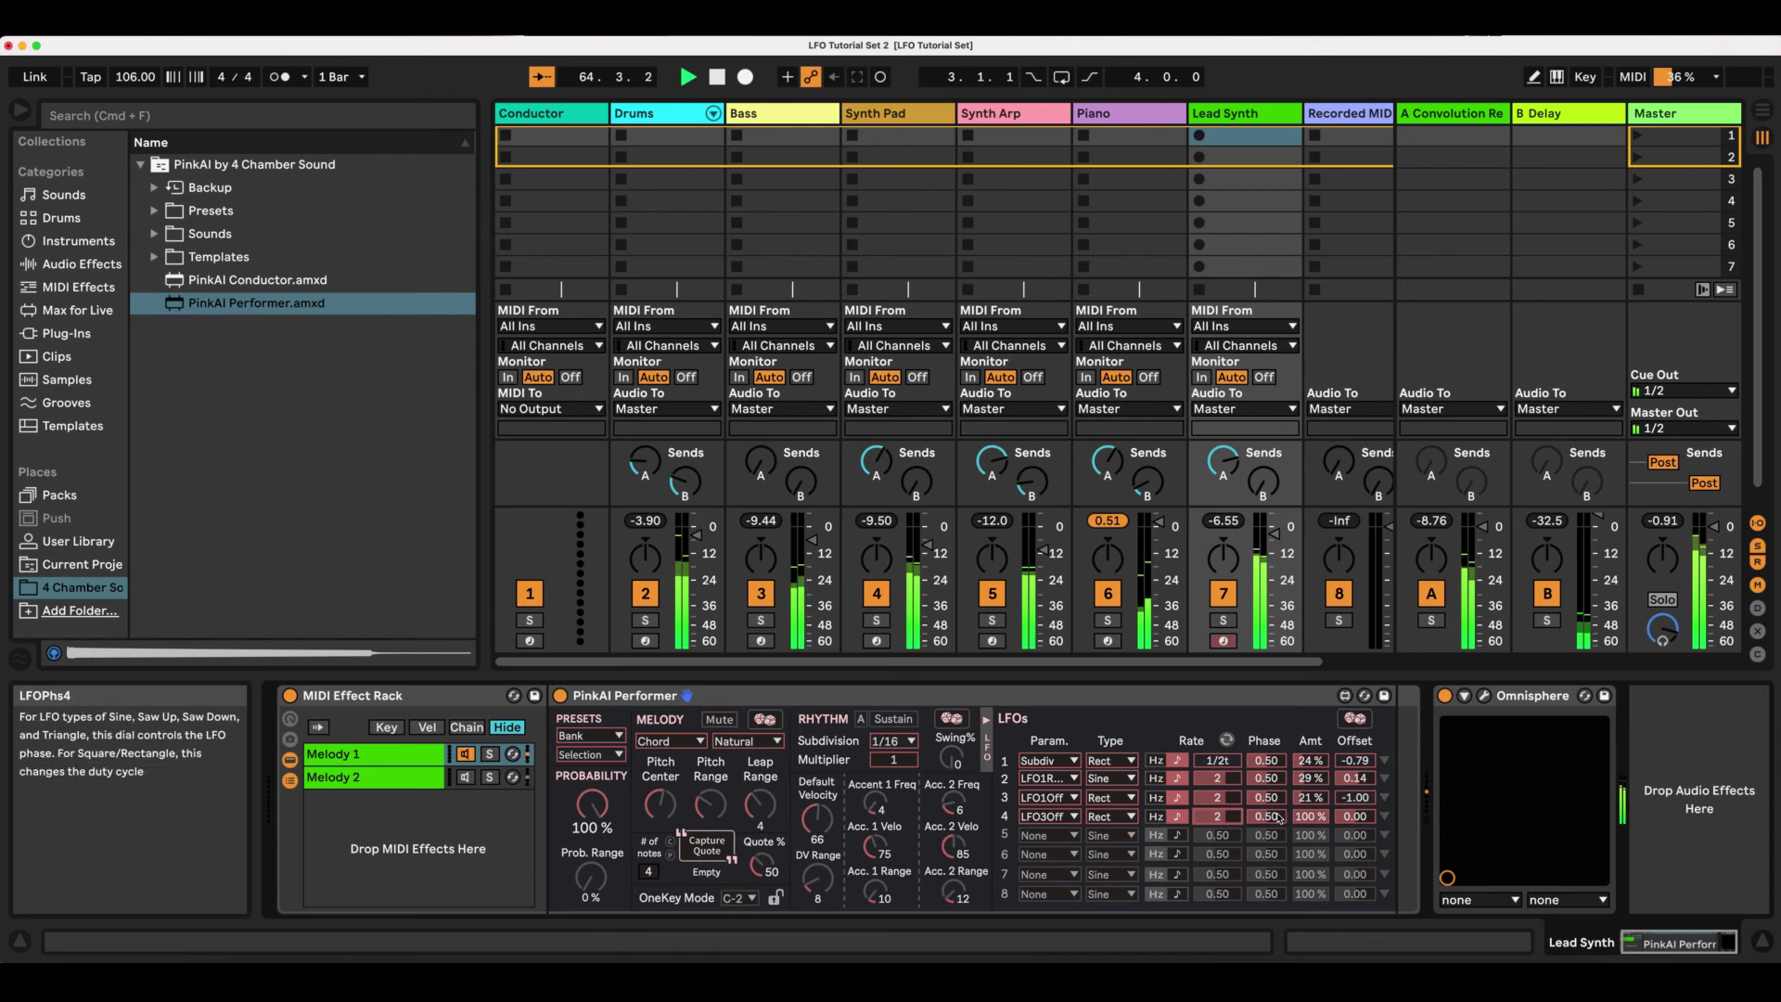
drag(1297, 818, 1296, 891)
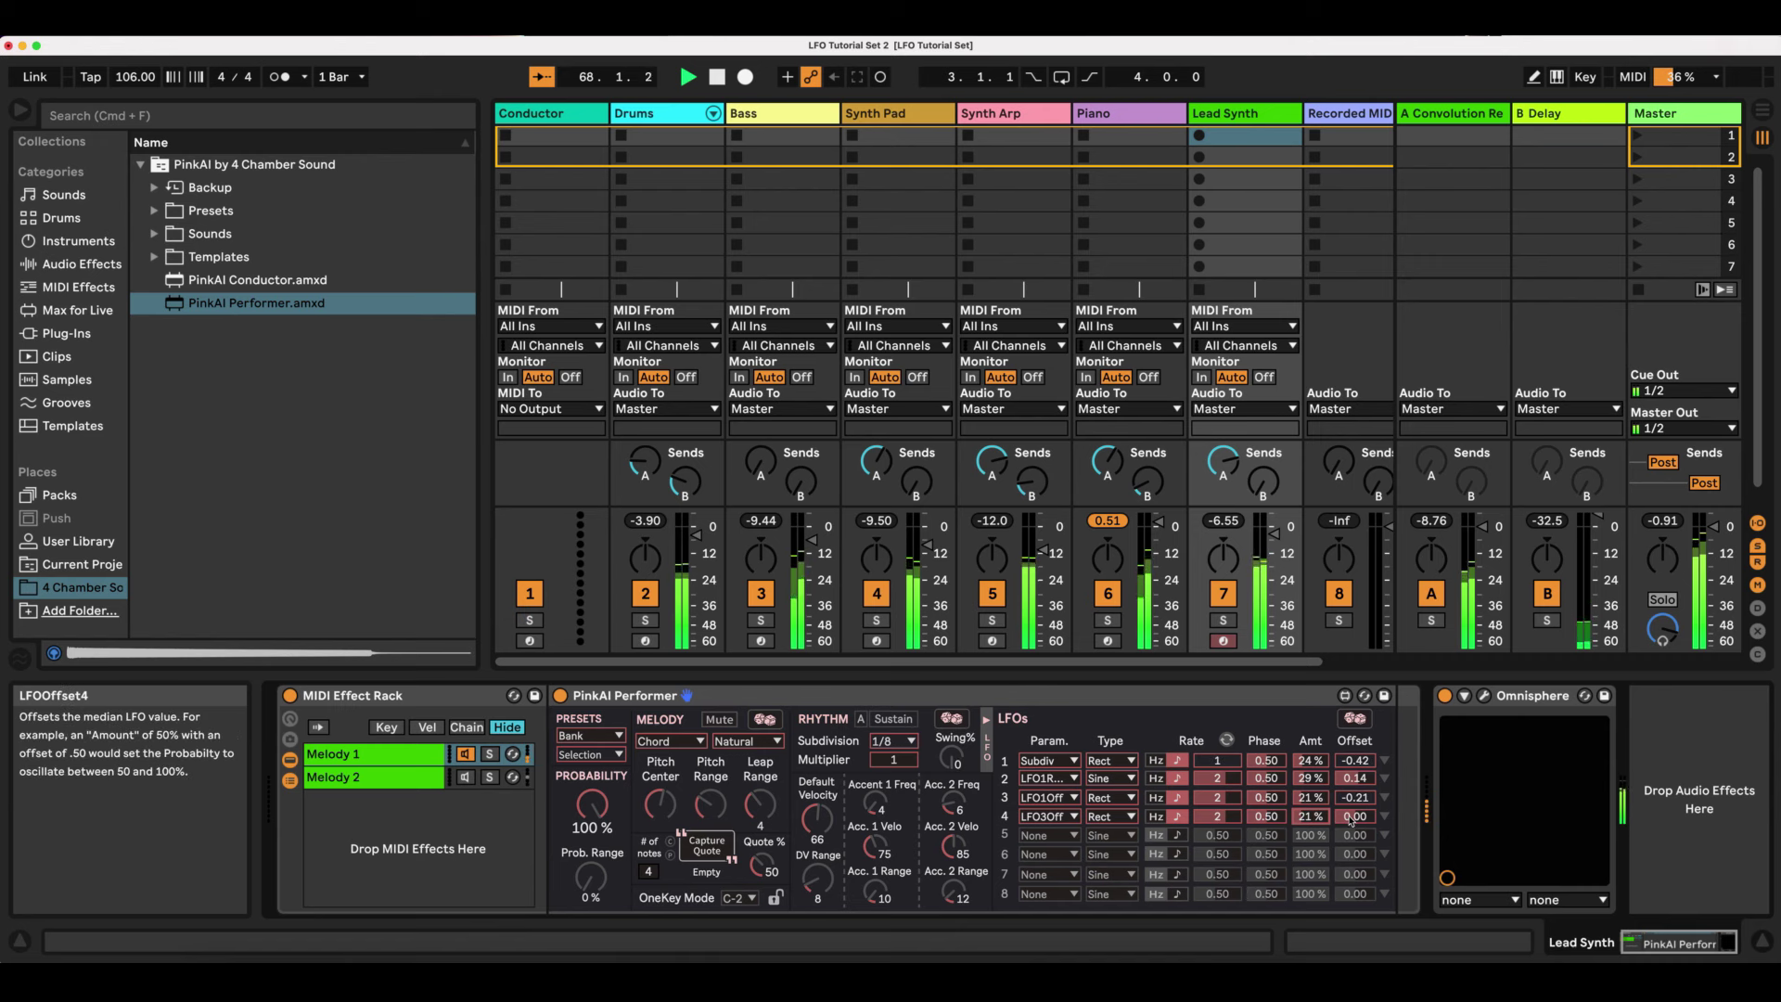
drag(1354, 816, 1354, 809)
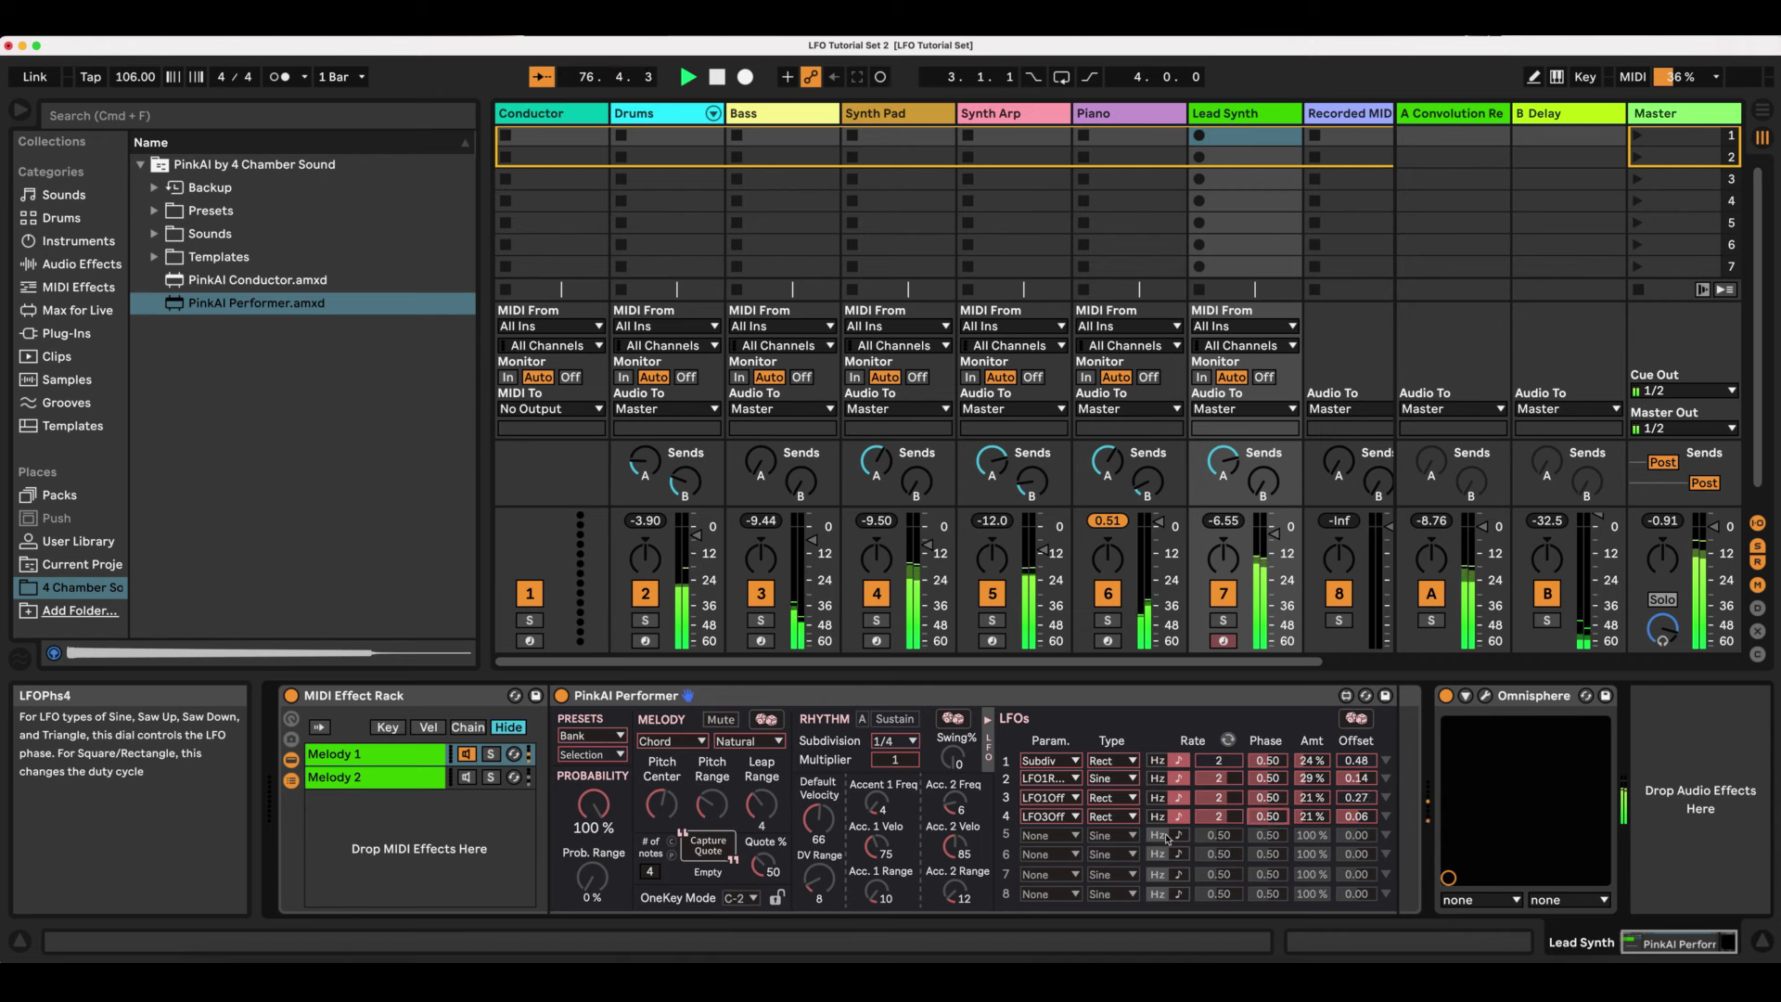
- Assign LFO 5 to the C/S parameter and sync it to tempo at rate 1/2t with phase 0.83
click(1076, 836)
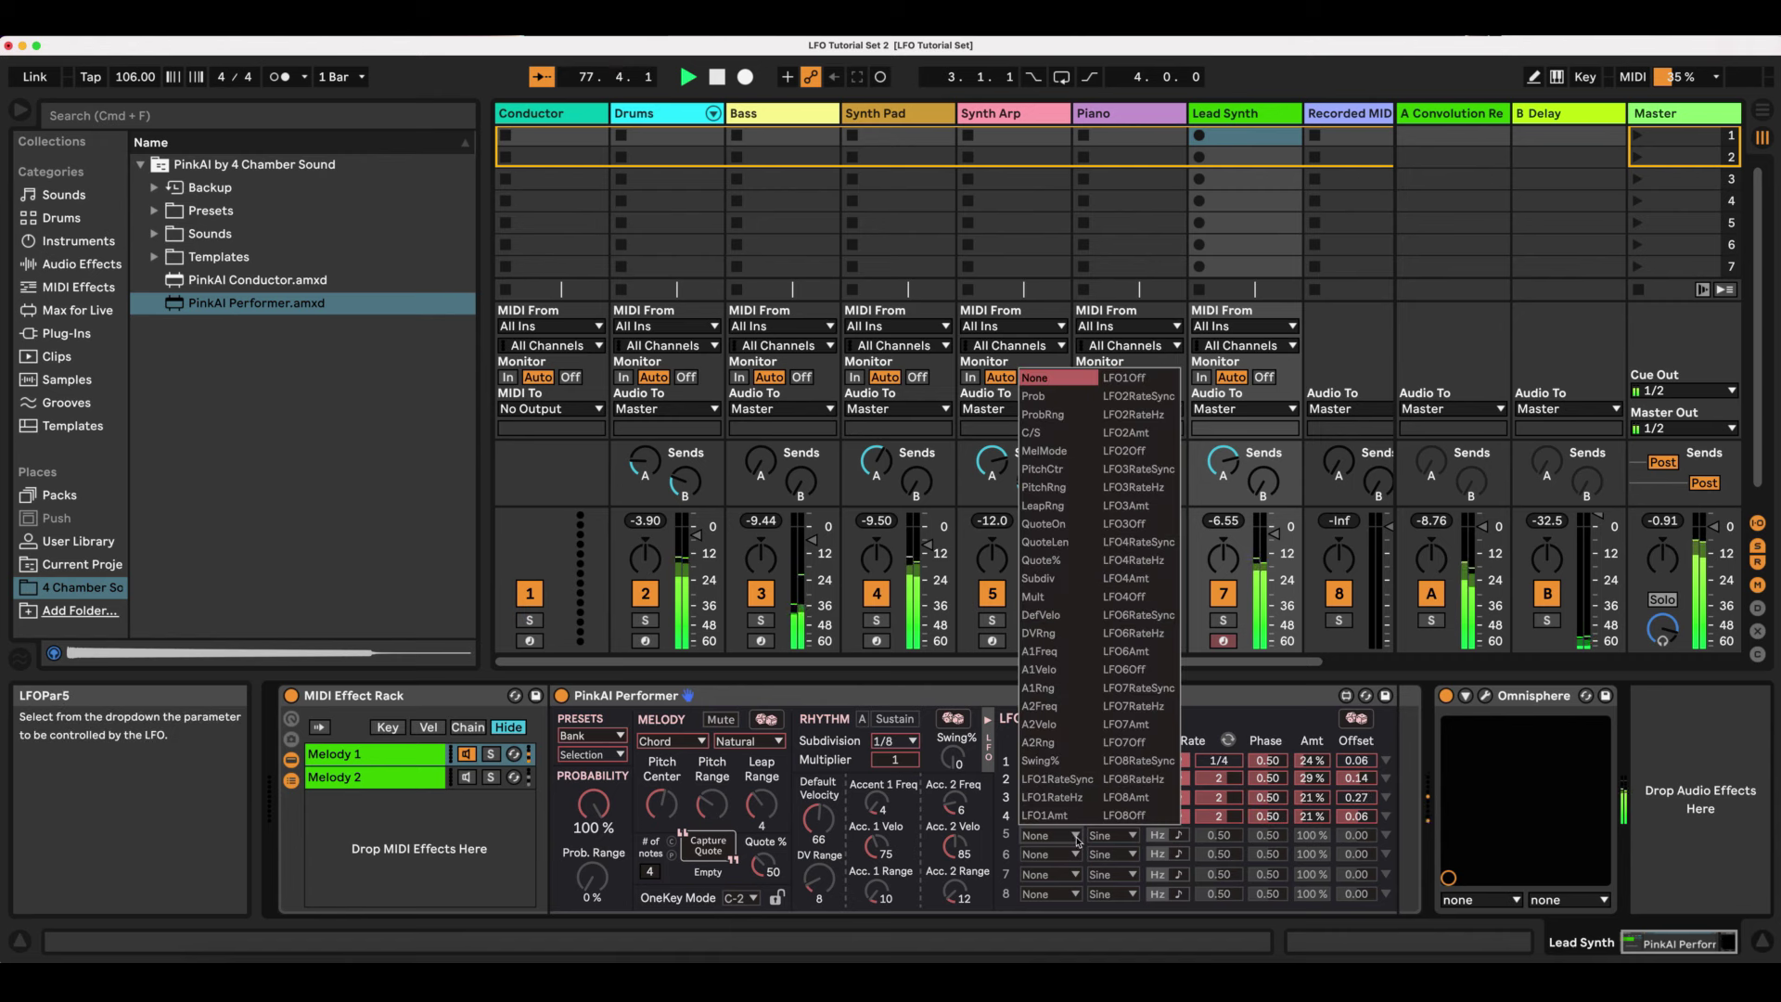
click(1031, 432)
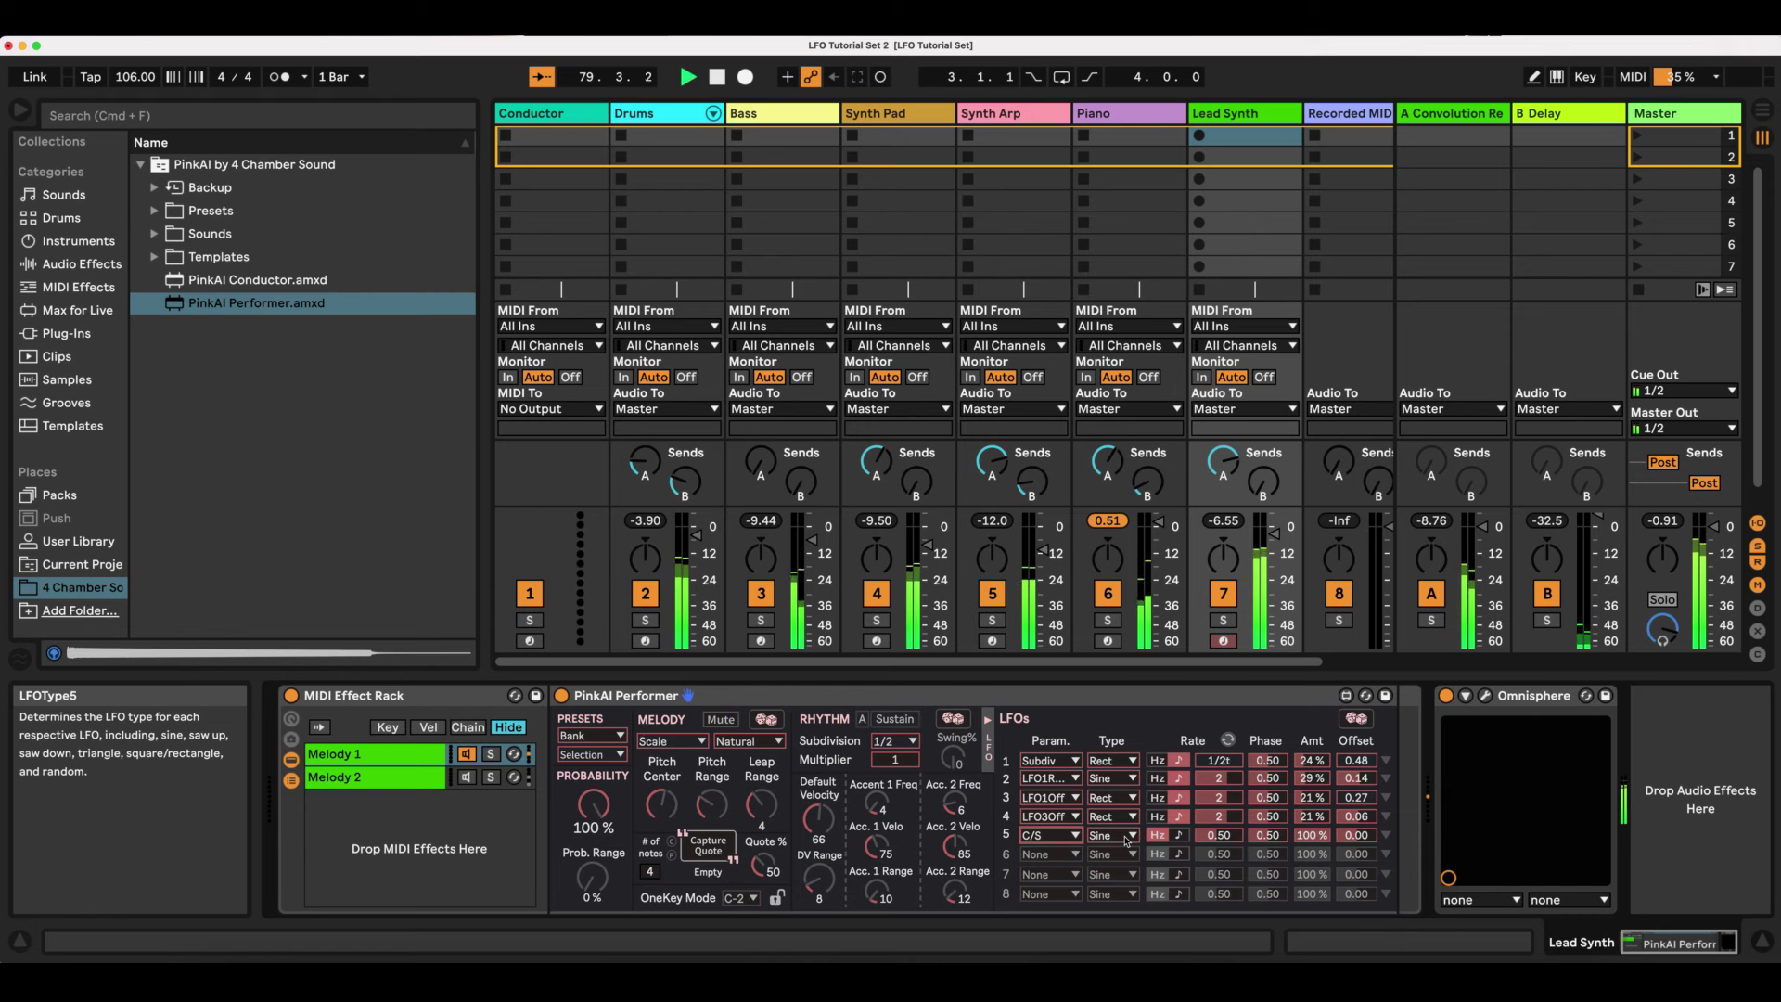
click(1177, 835)
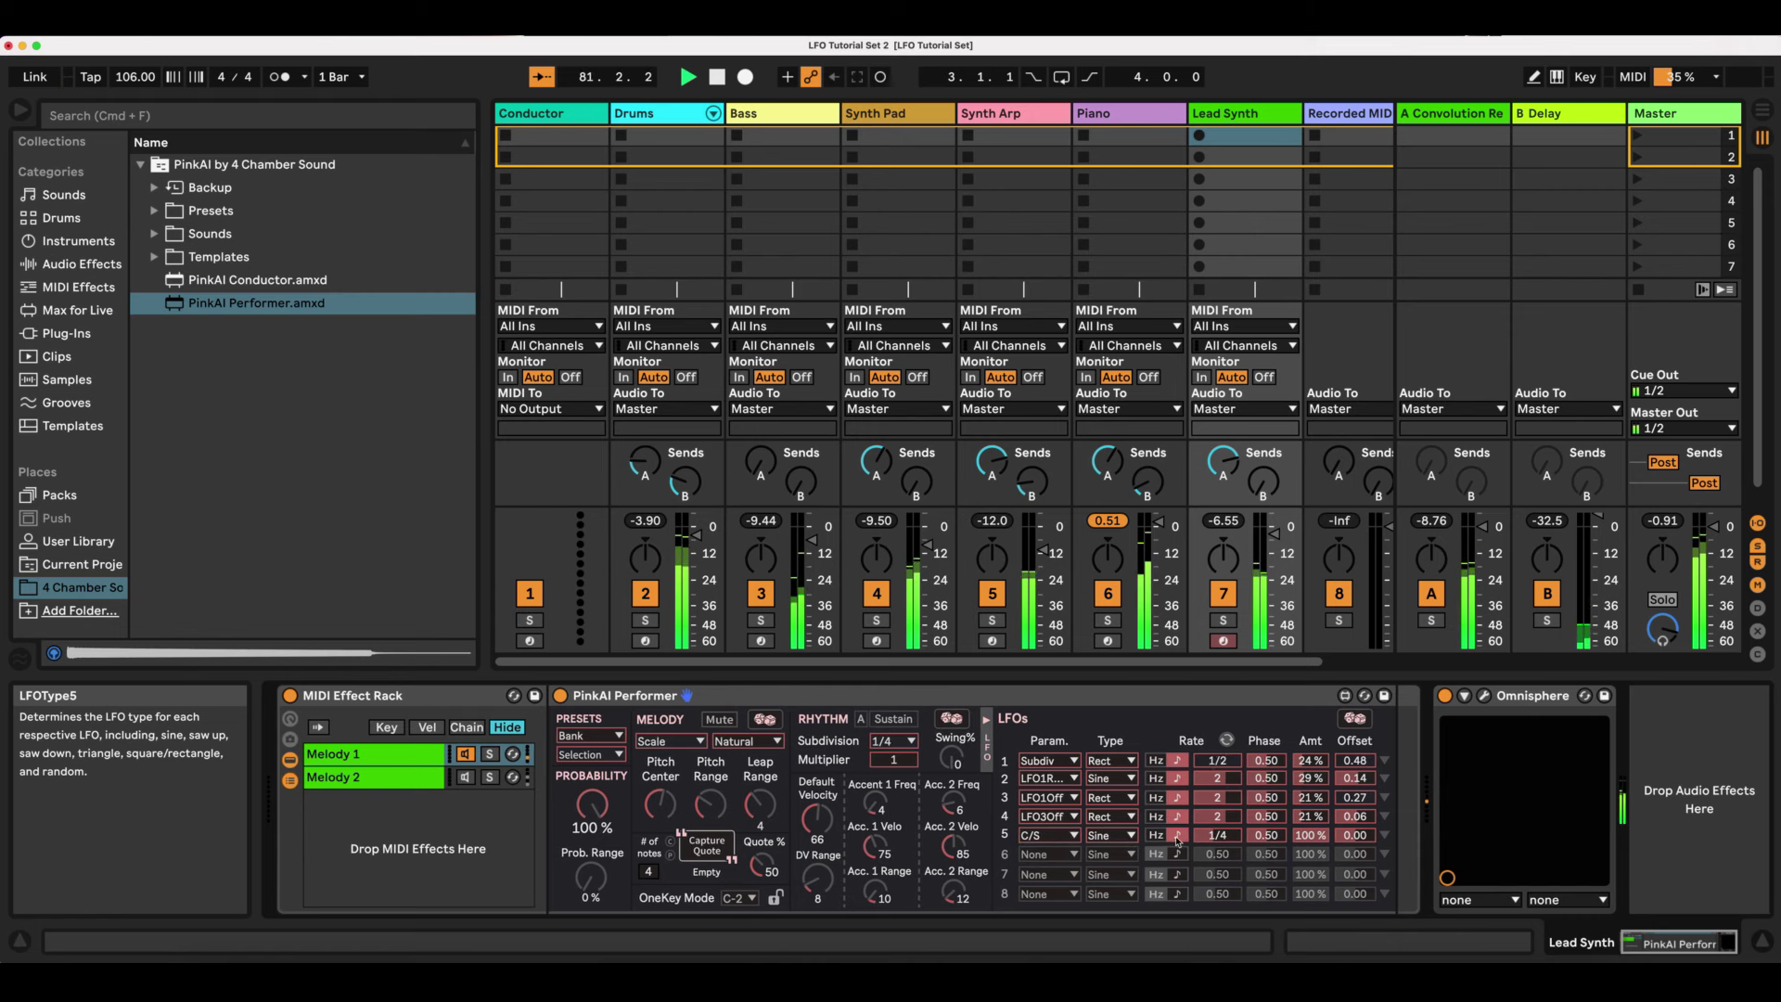
drag(1217, 835, 1276, 829)
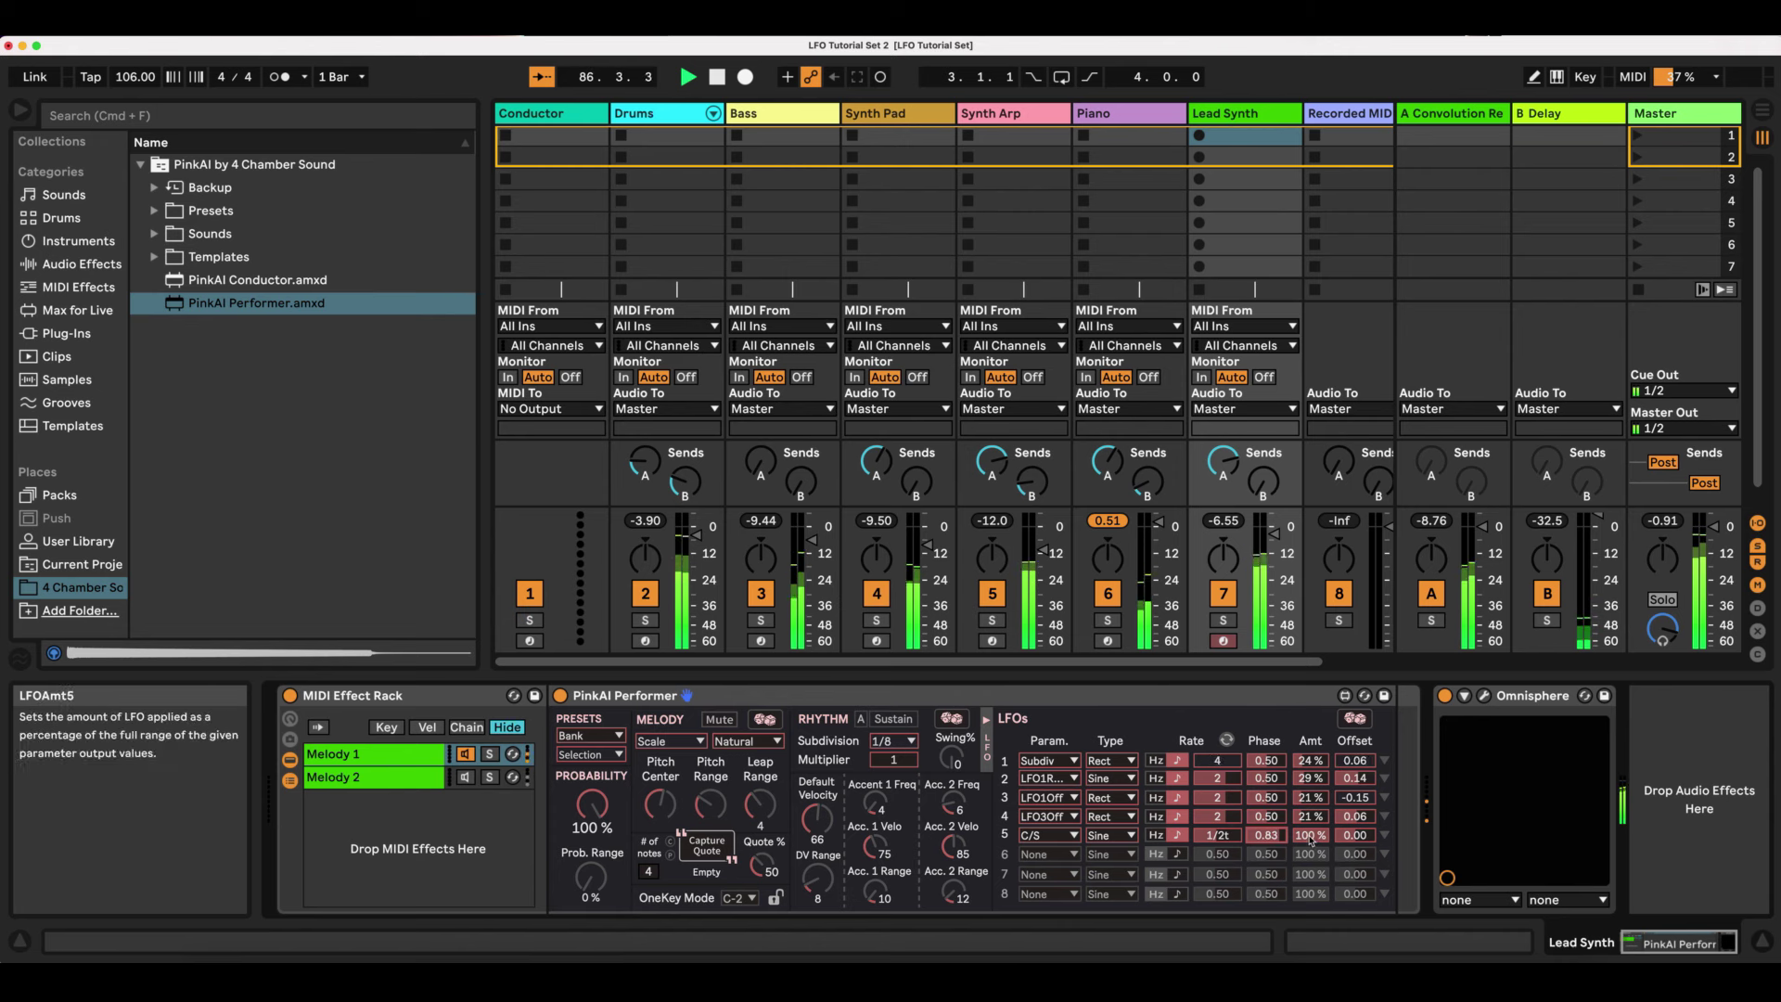
- Set LFO 5's amount to 63% and its offset to -0.24
drag(1311, 840, 1347, 846)
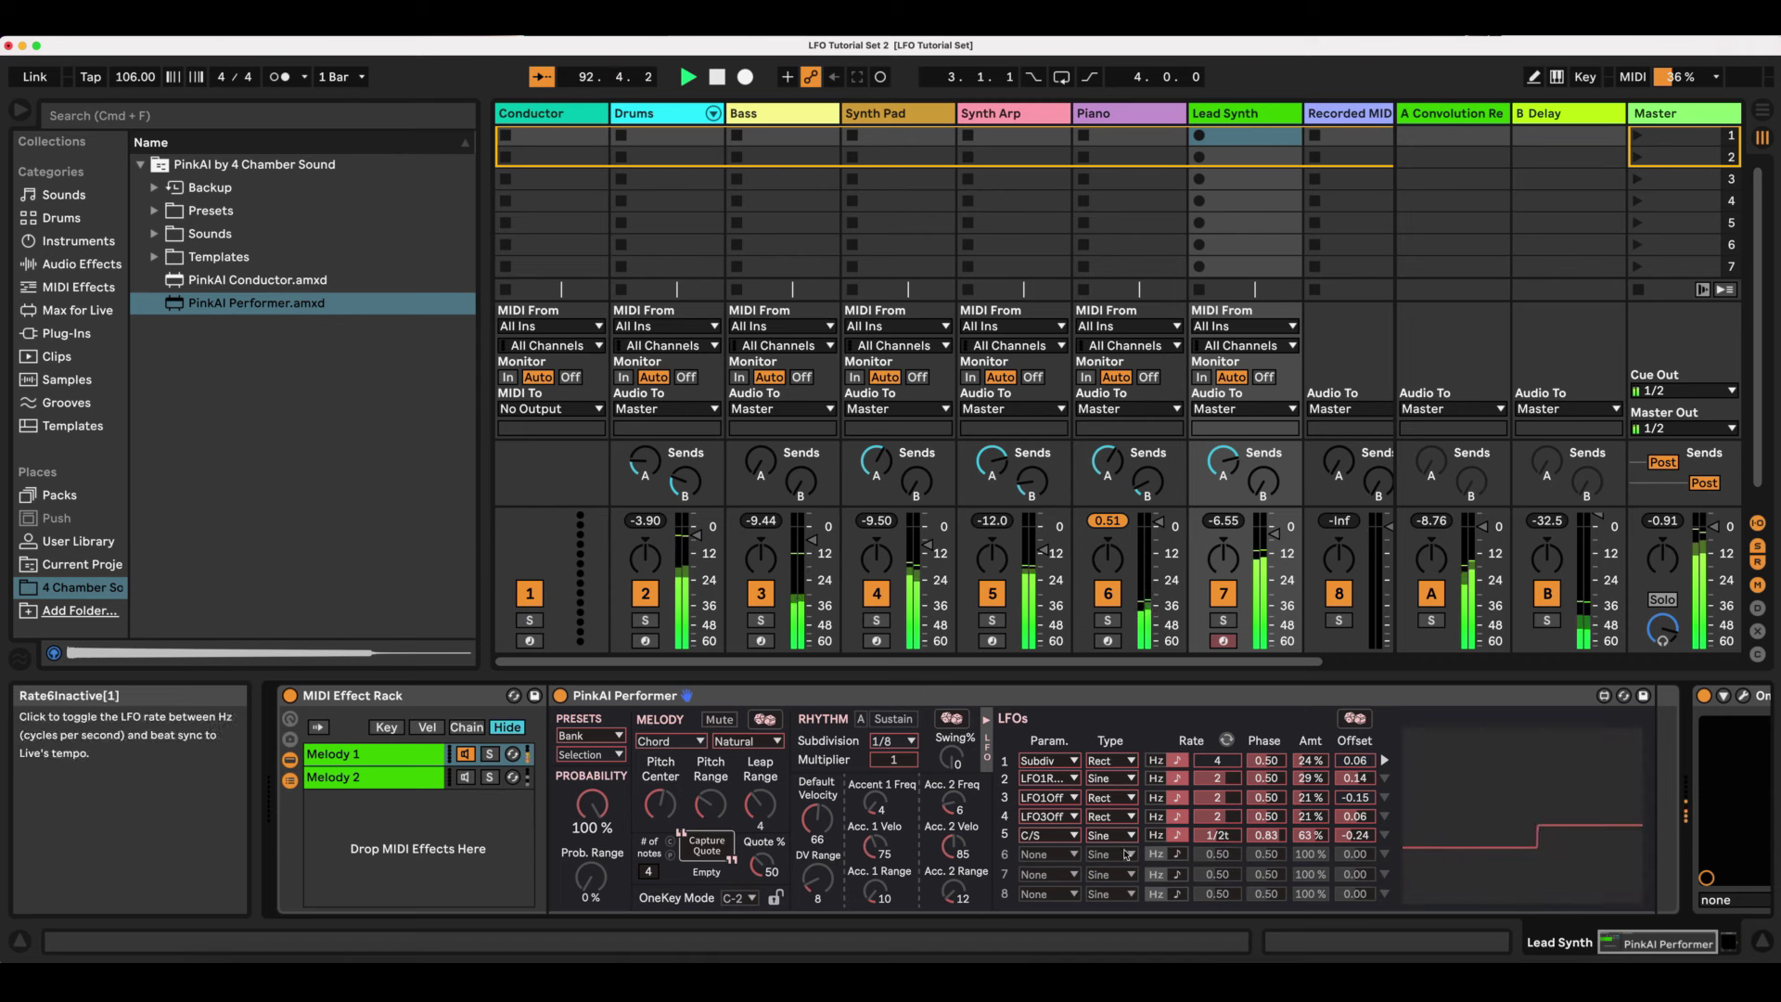
- Assign LFO 6 to LFO 5's offset (LFO5Off) as a Sine at 0.23 Hz, with its amount at 31% and offset at -0.43
click(1073, 855)
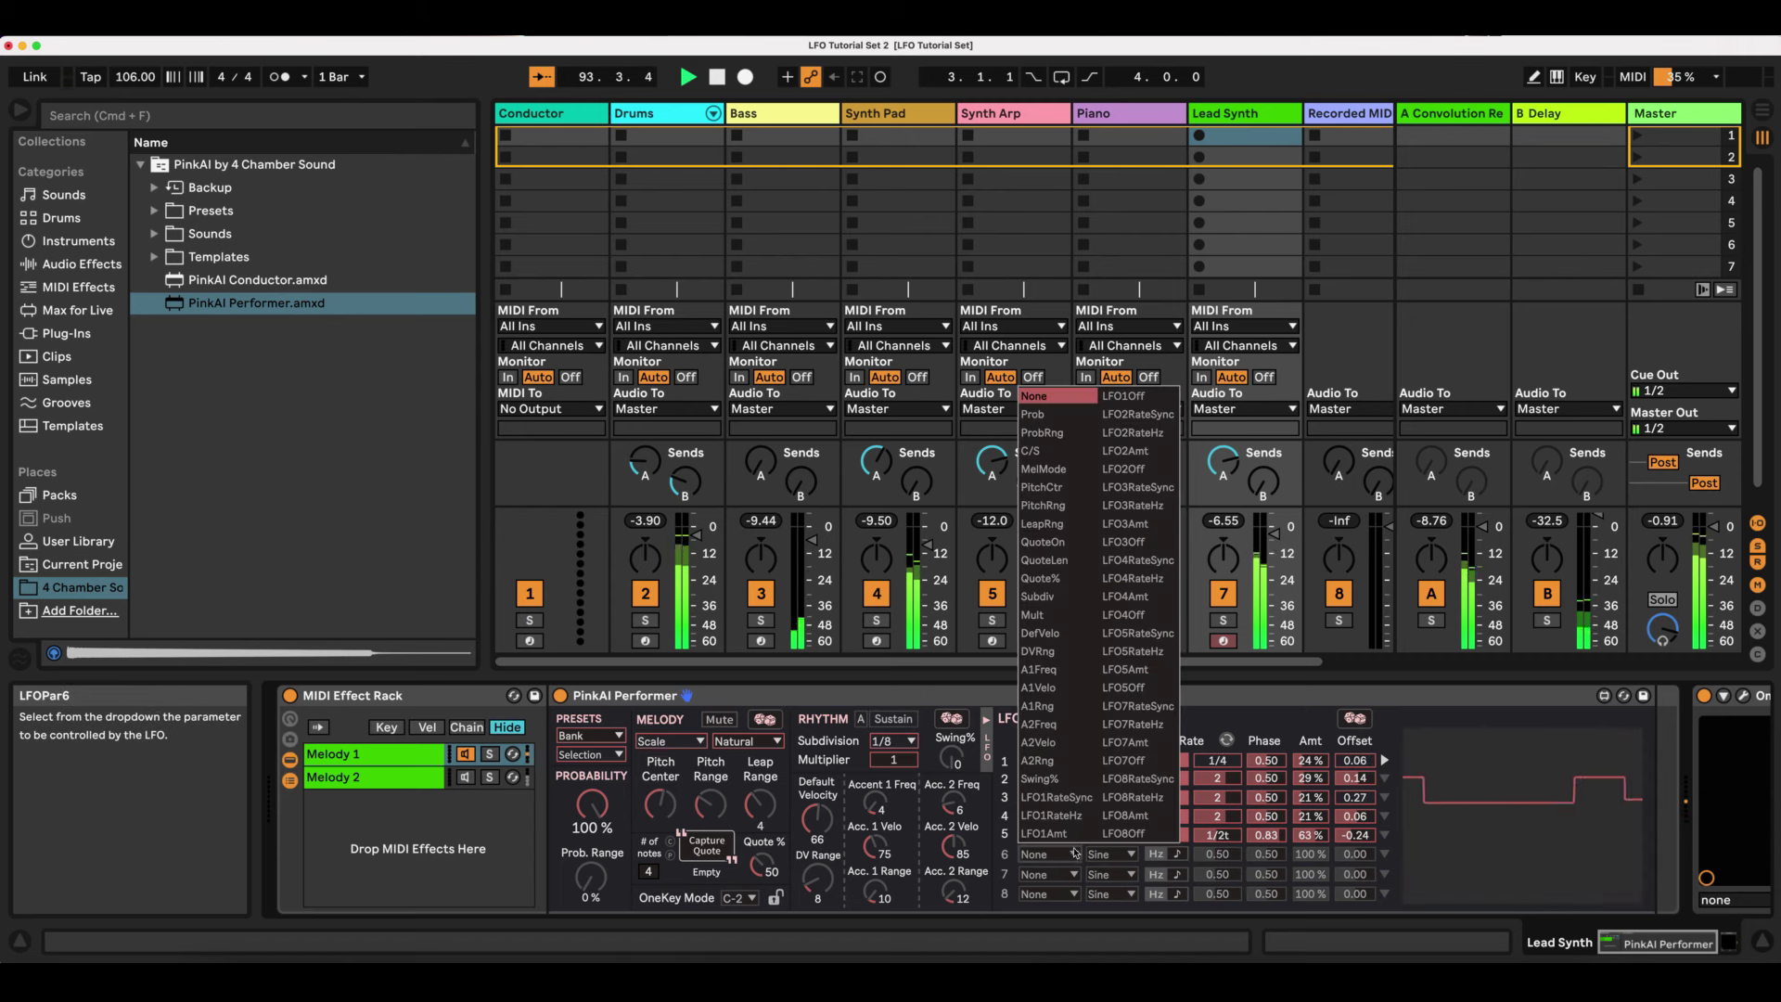
click(1123, 687)
click(1112, 854)
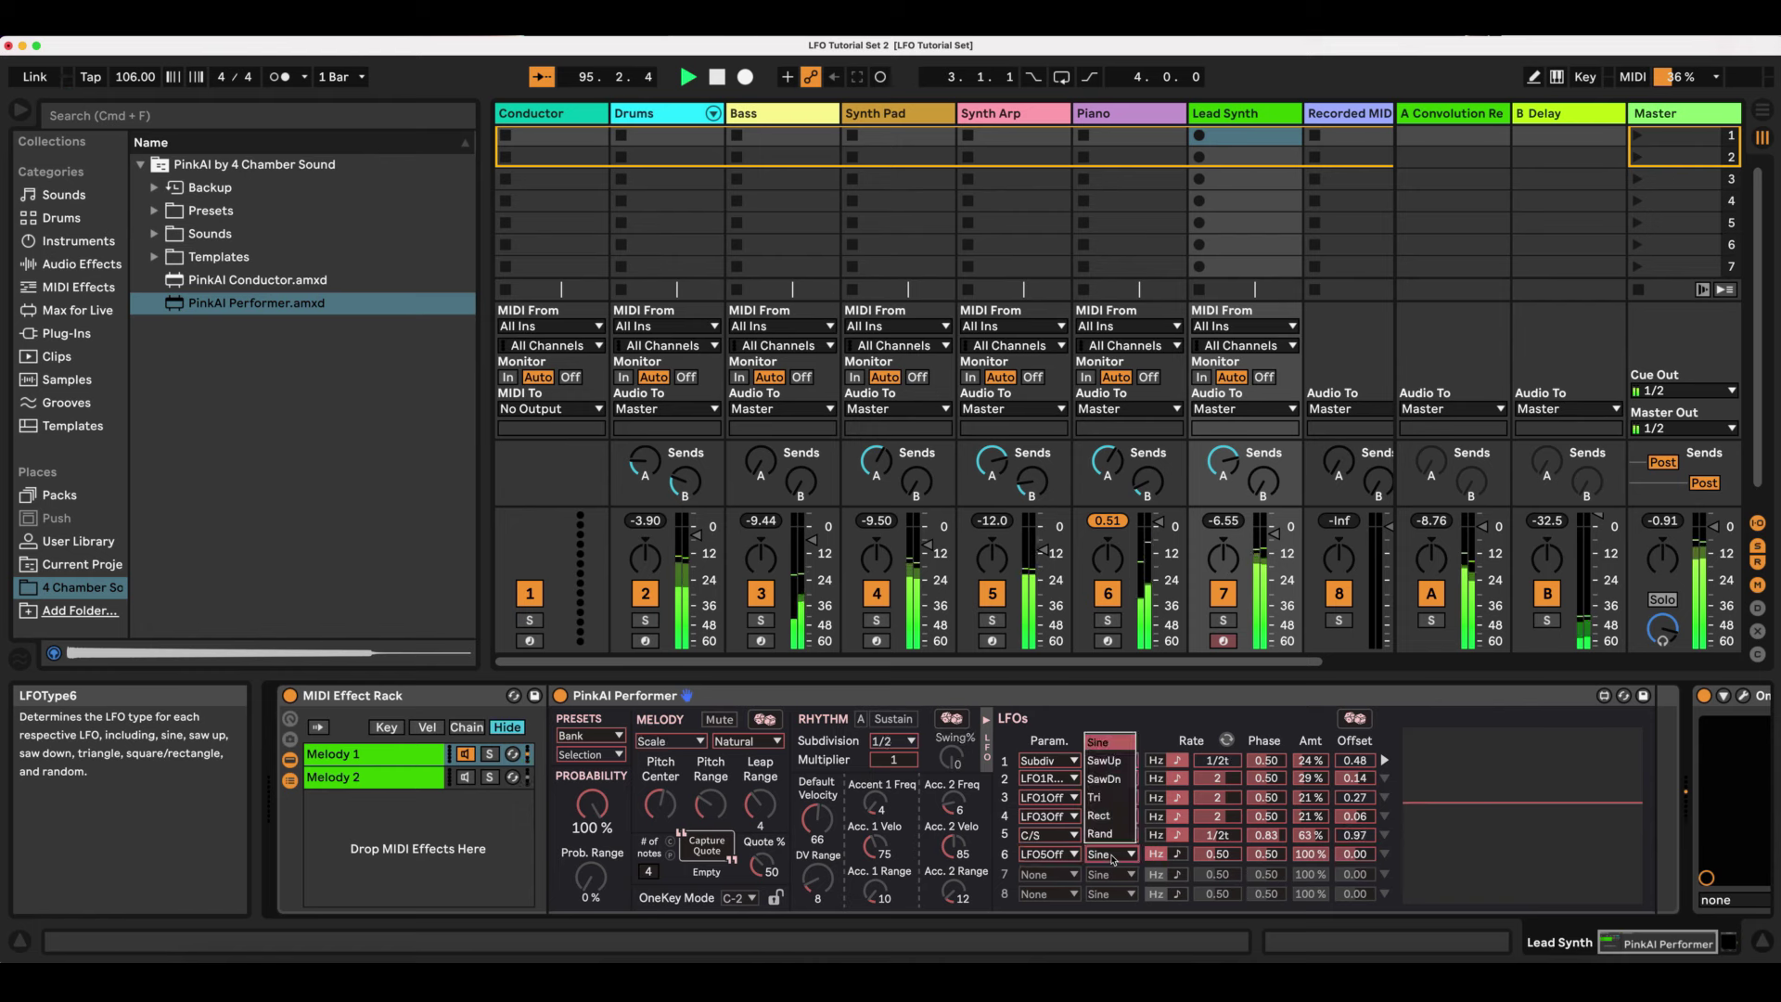
click(1112, 858)
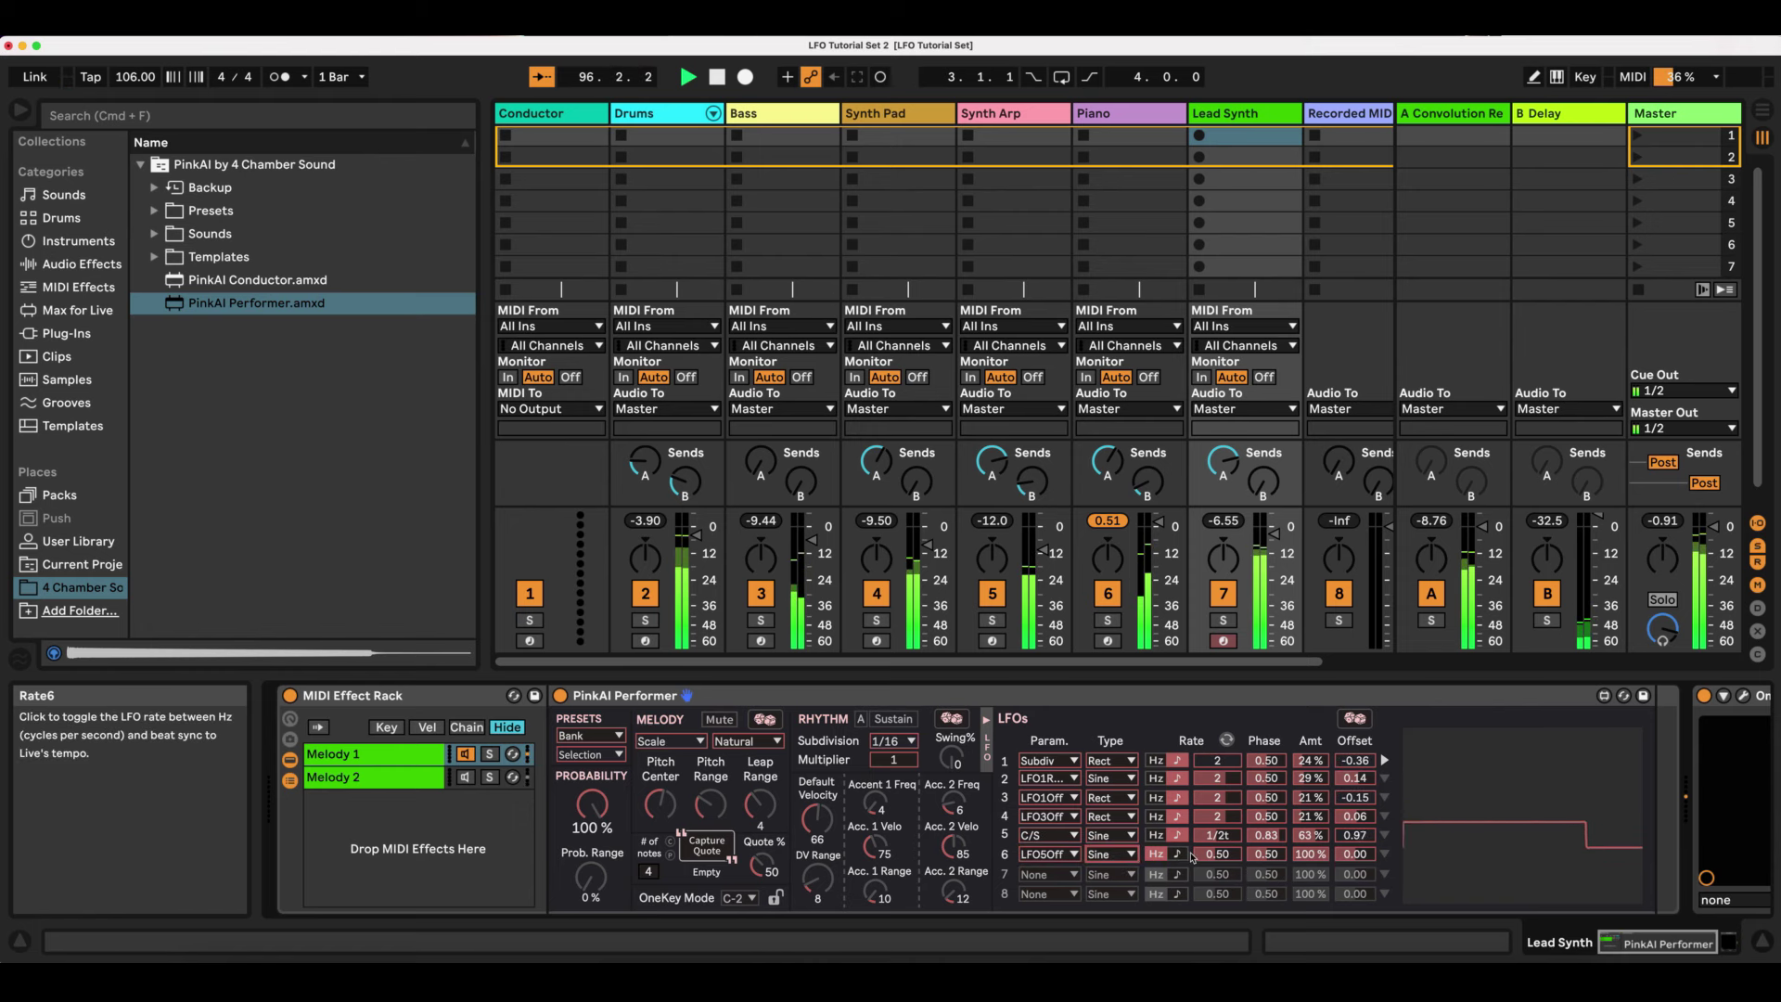
drag(1209, 859, 1209, 879)
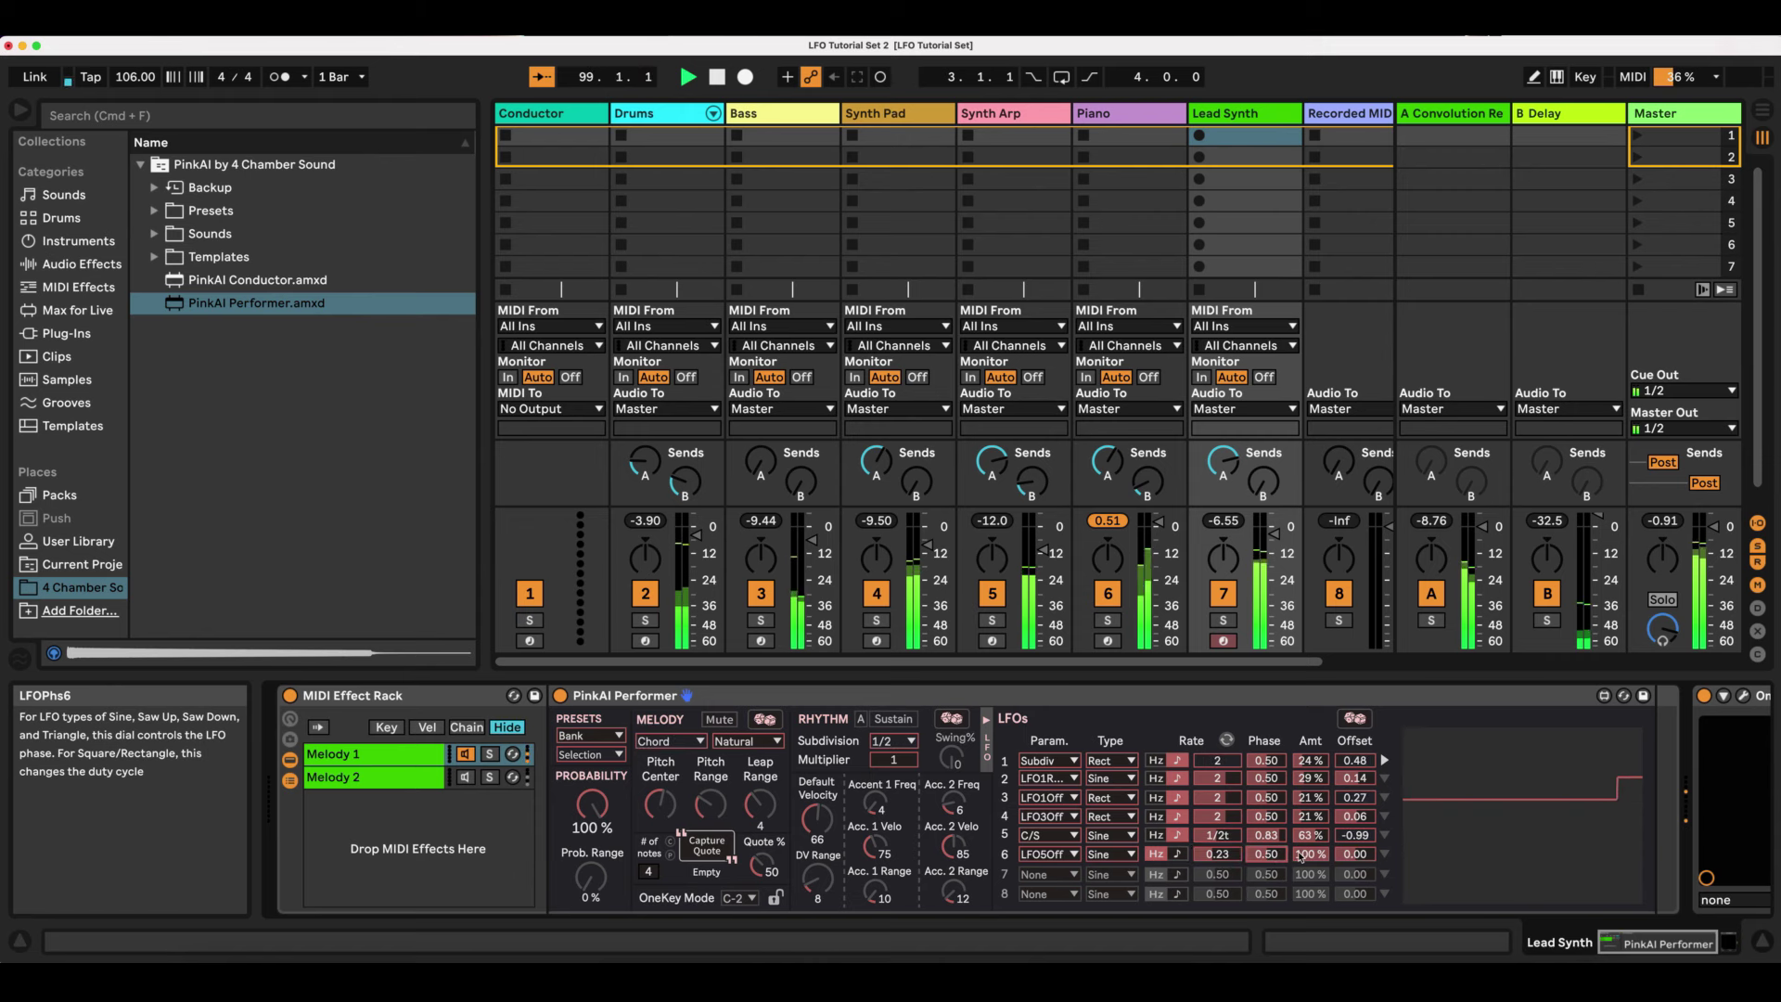
drag(1301, 855, 1301, 914)
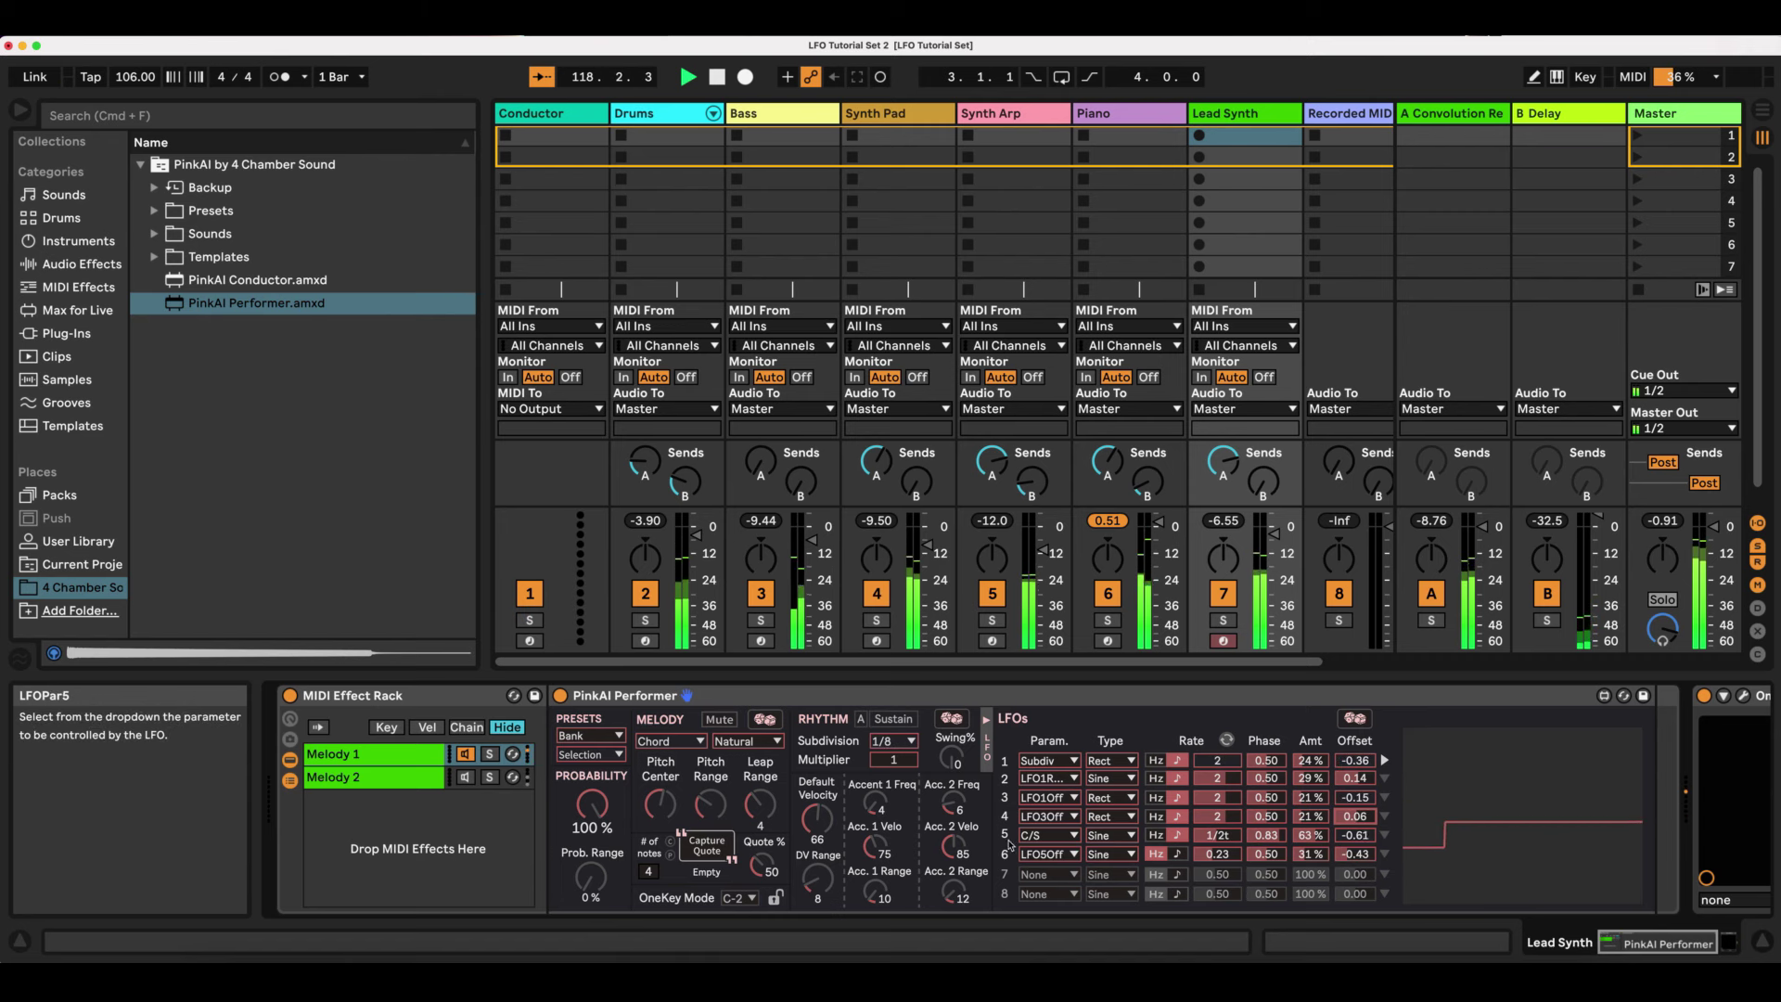
- Audition the Melody 2 chain in place of Melody 1, and show the waveform display for Melody 2's LFO 1
click(449, 777)
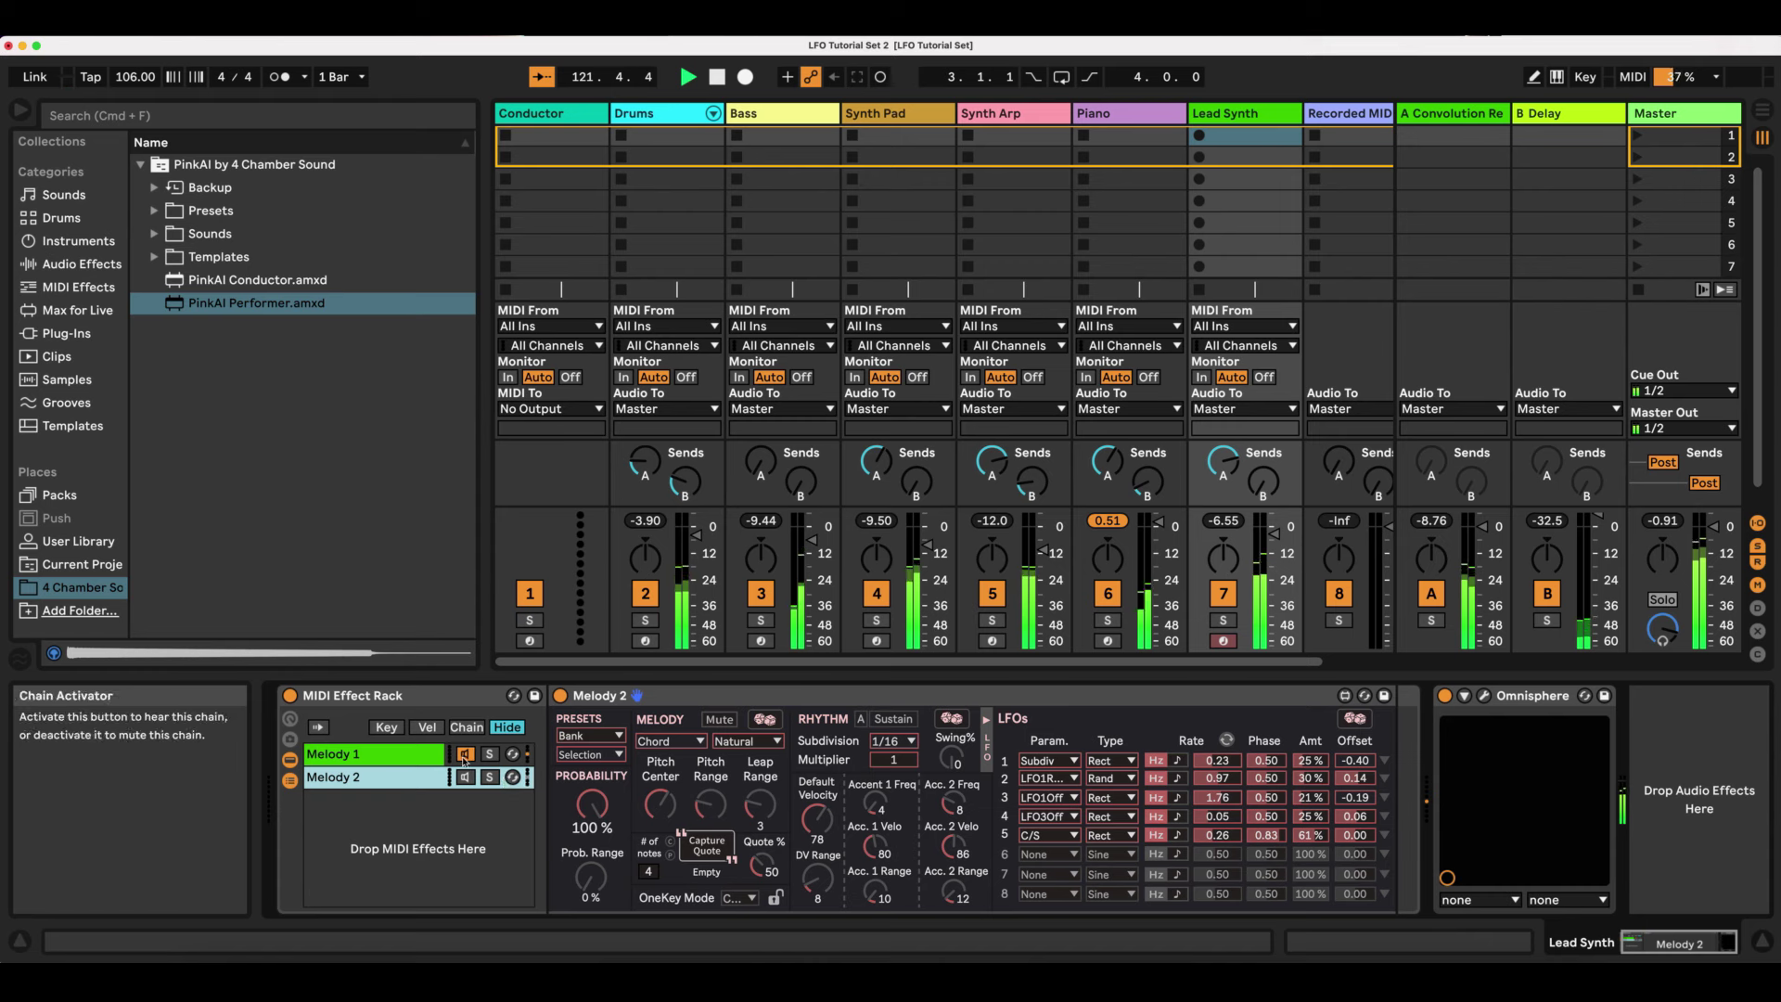
click(465, 754)
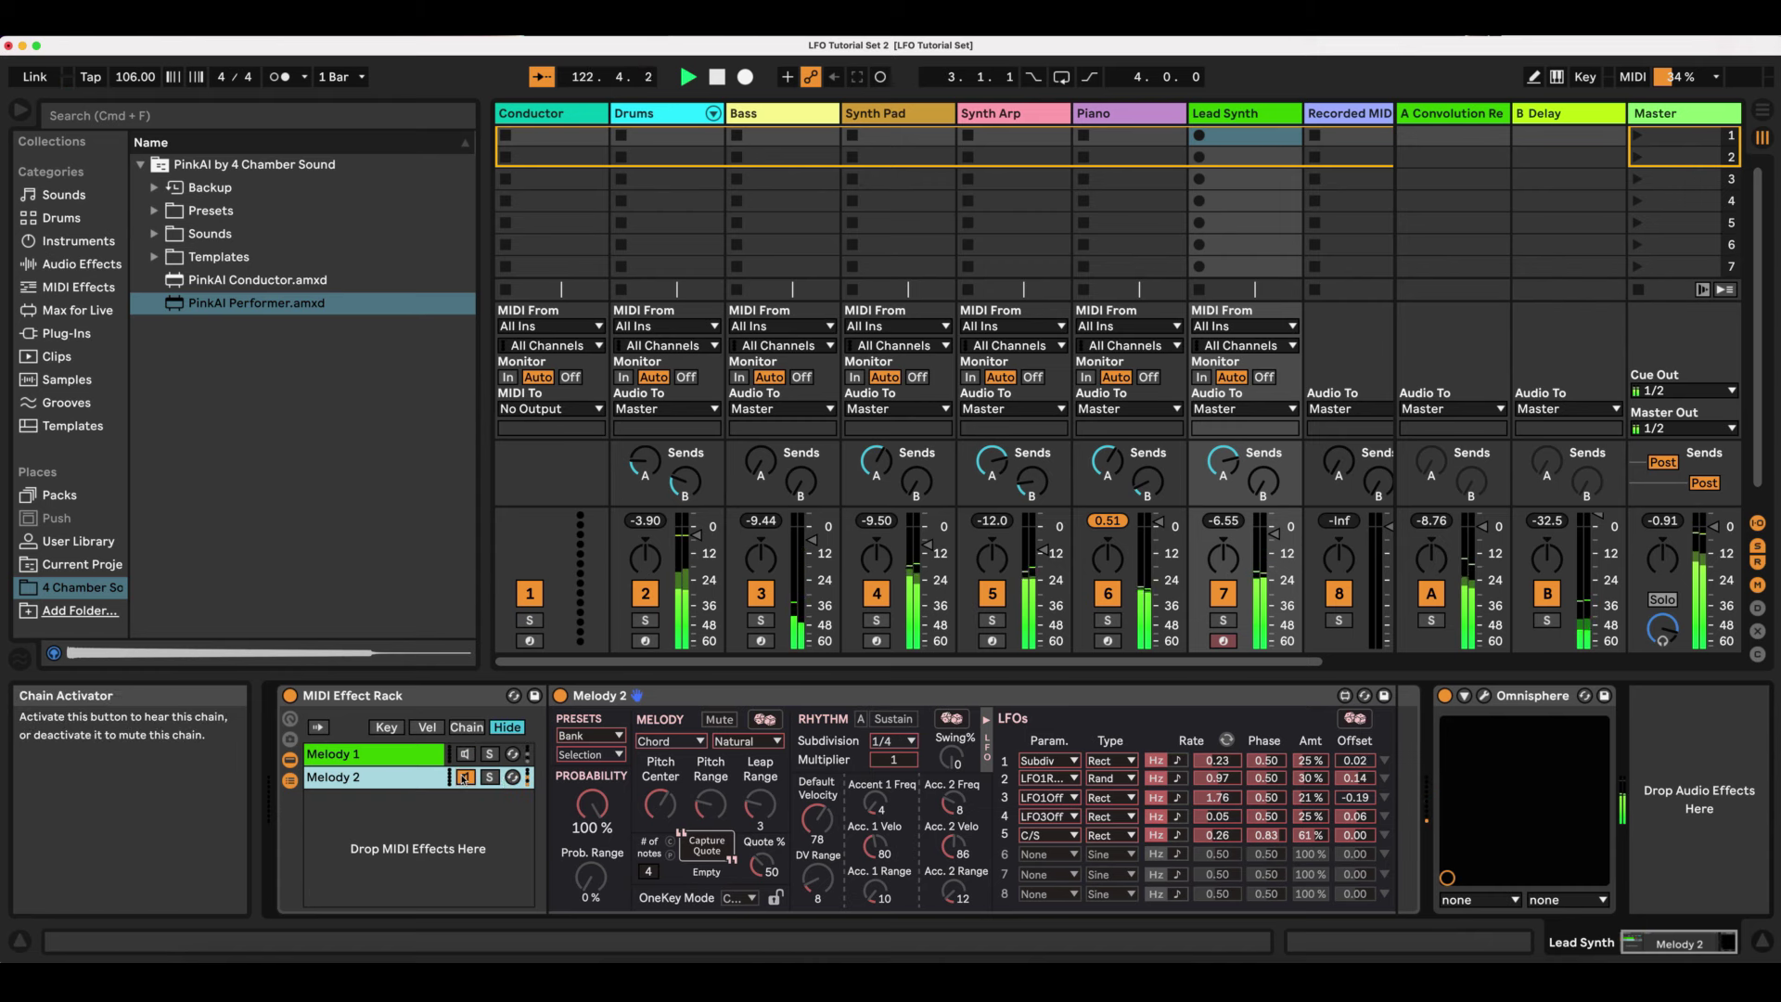
click(464, 776)
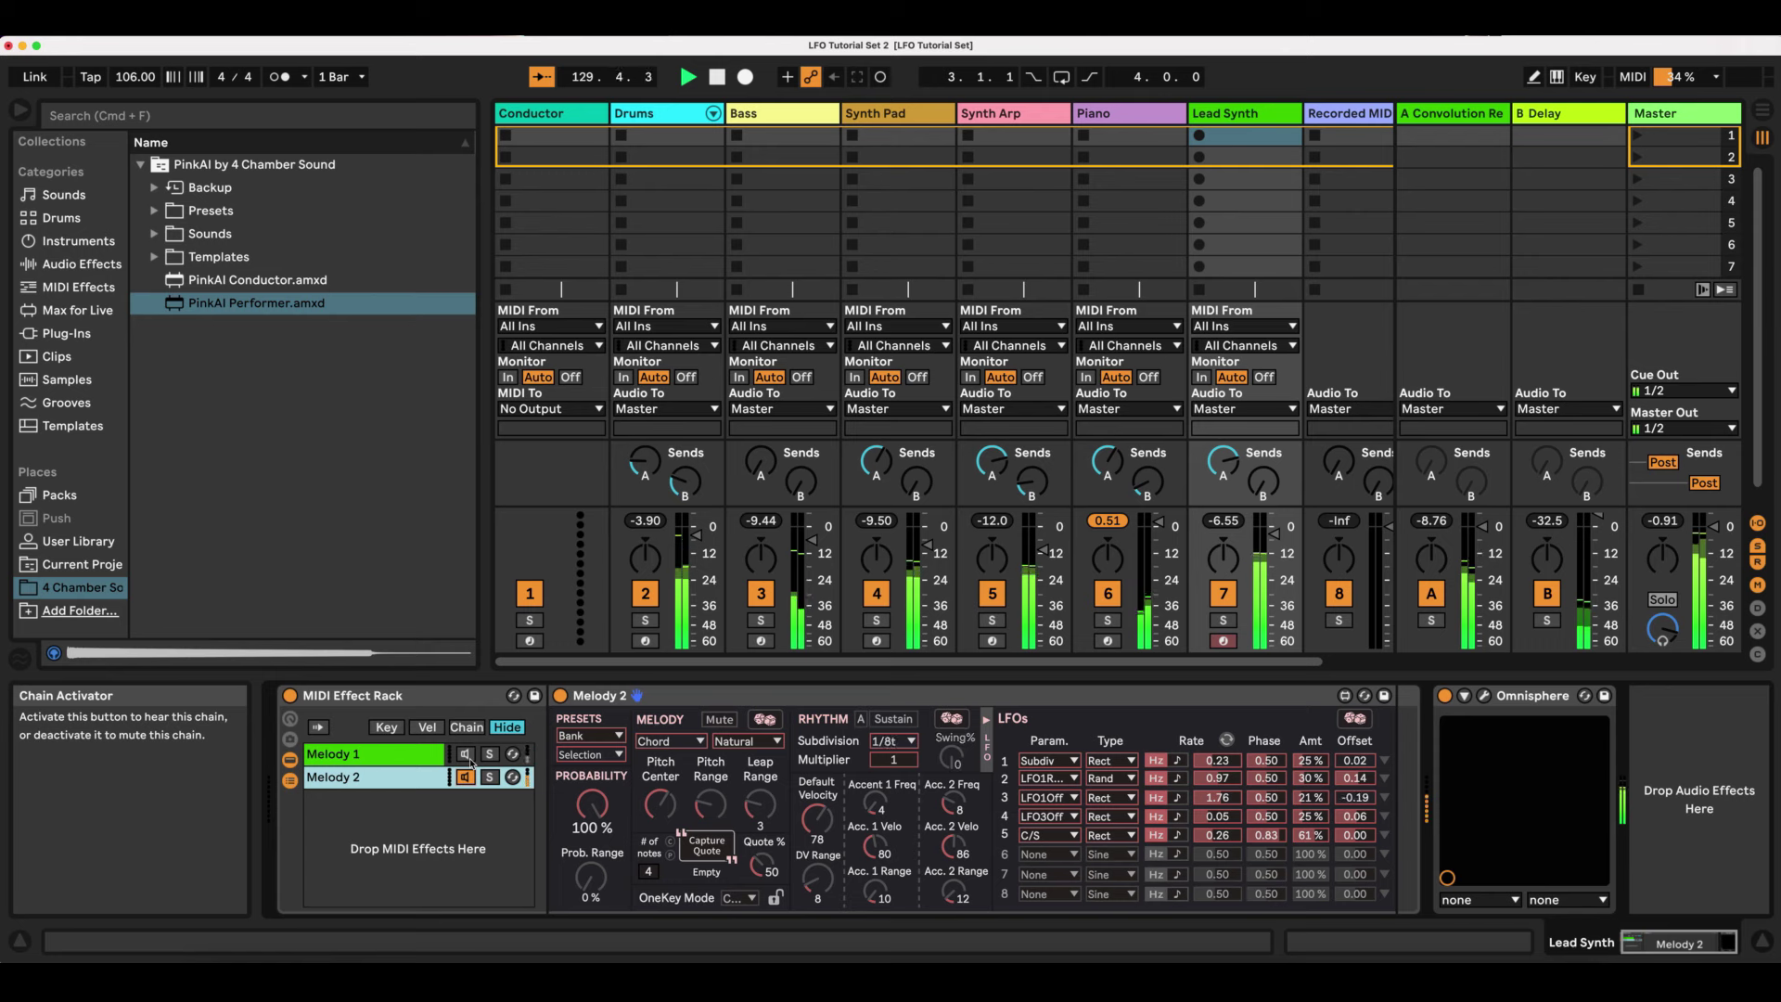
click(1384, 761)
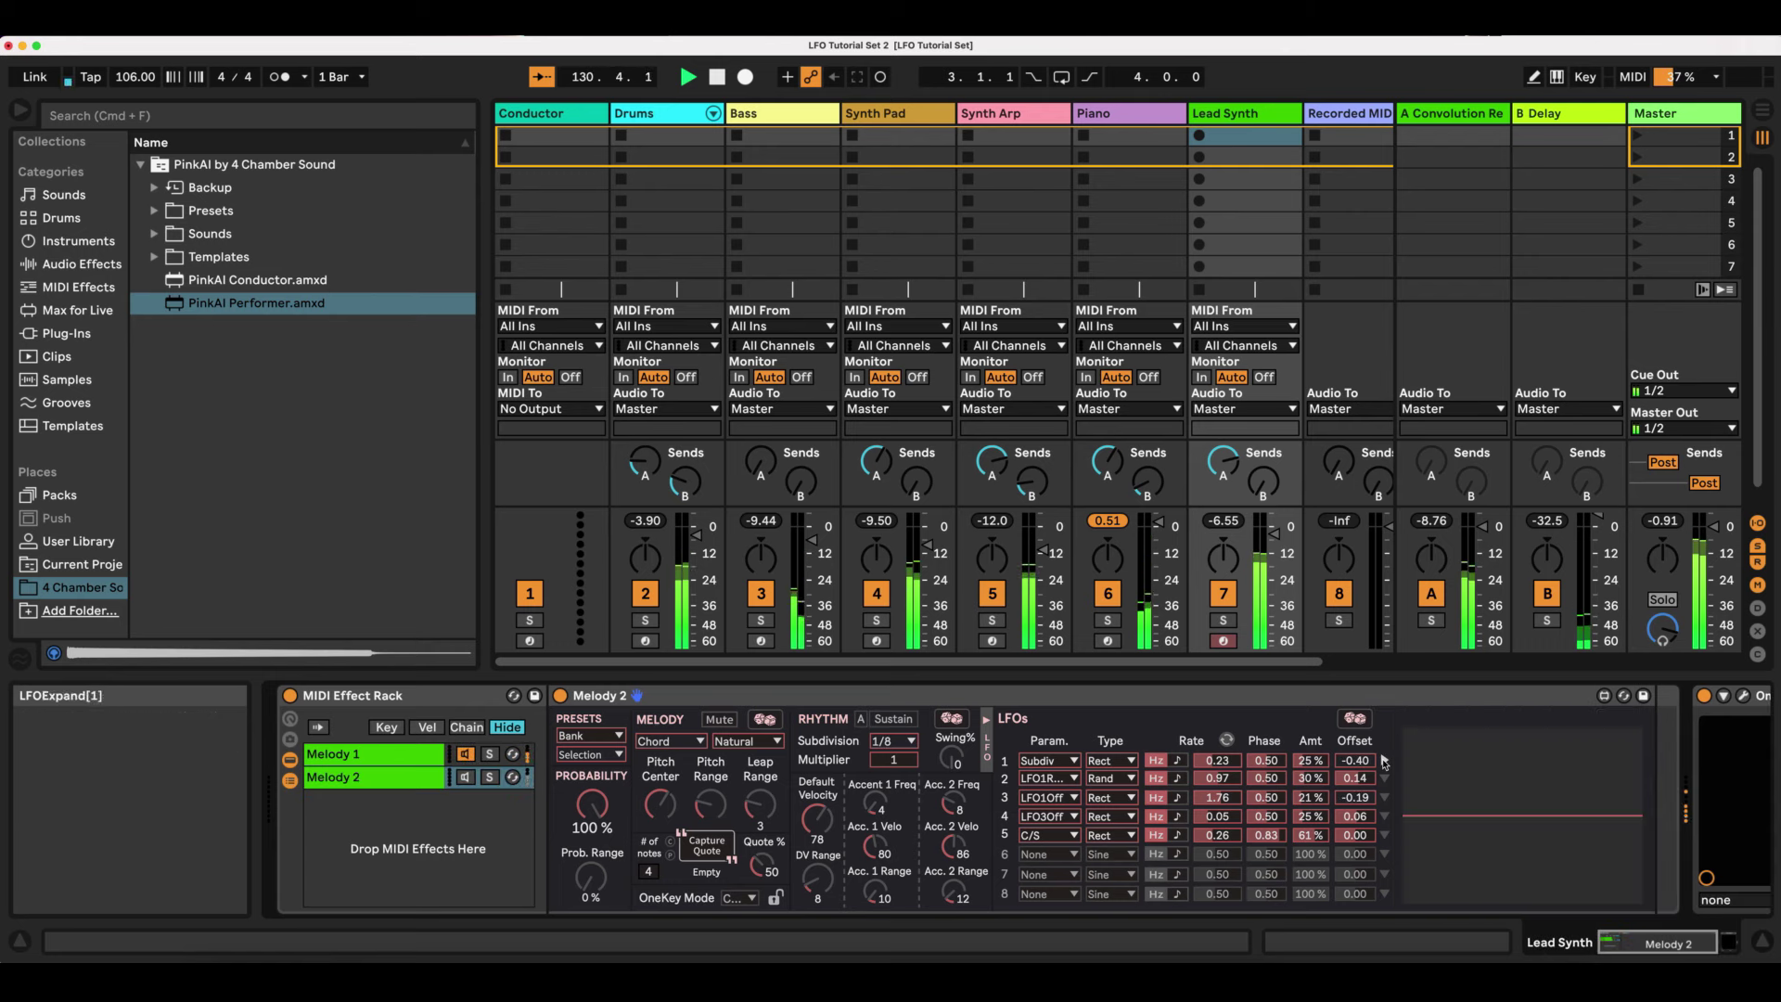